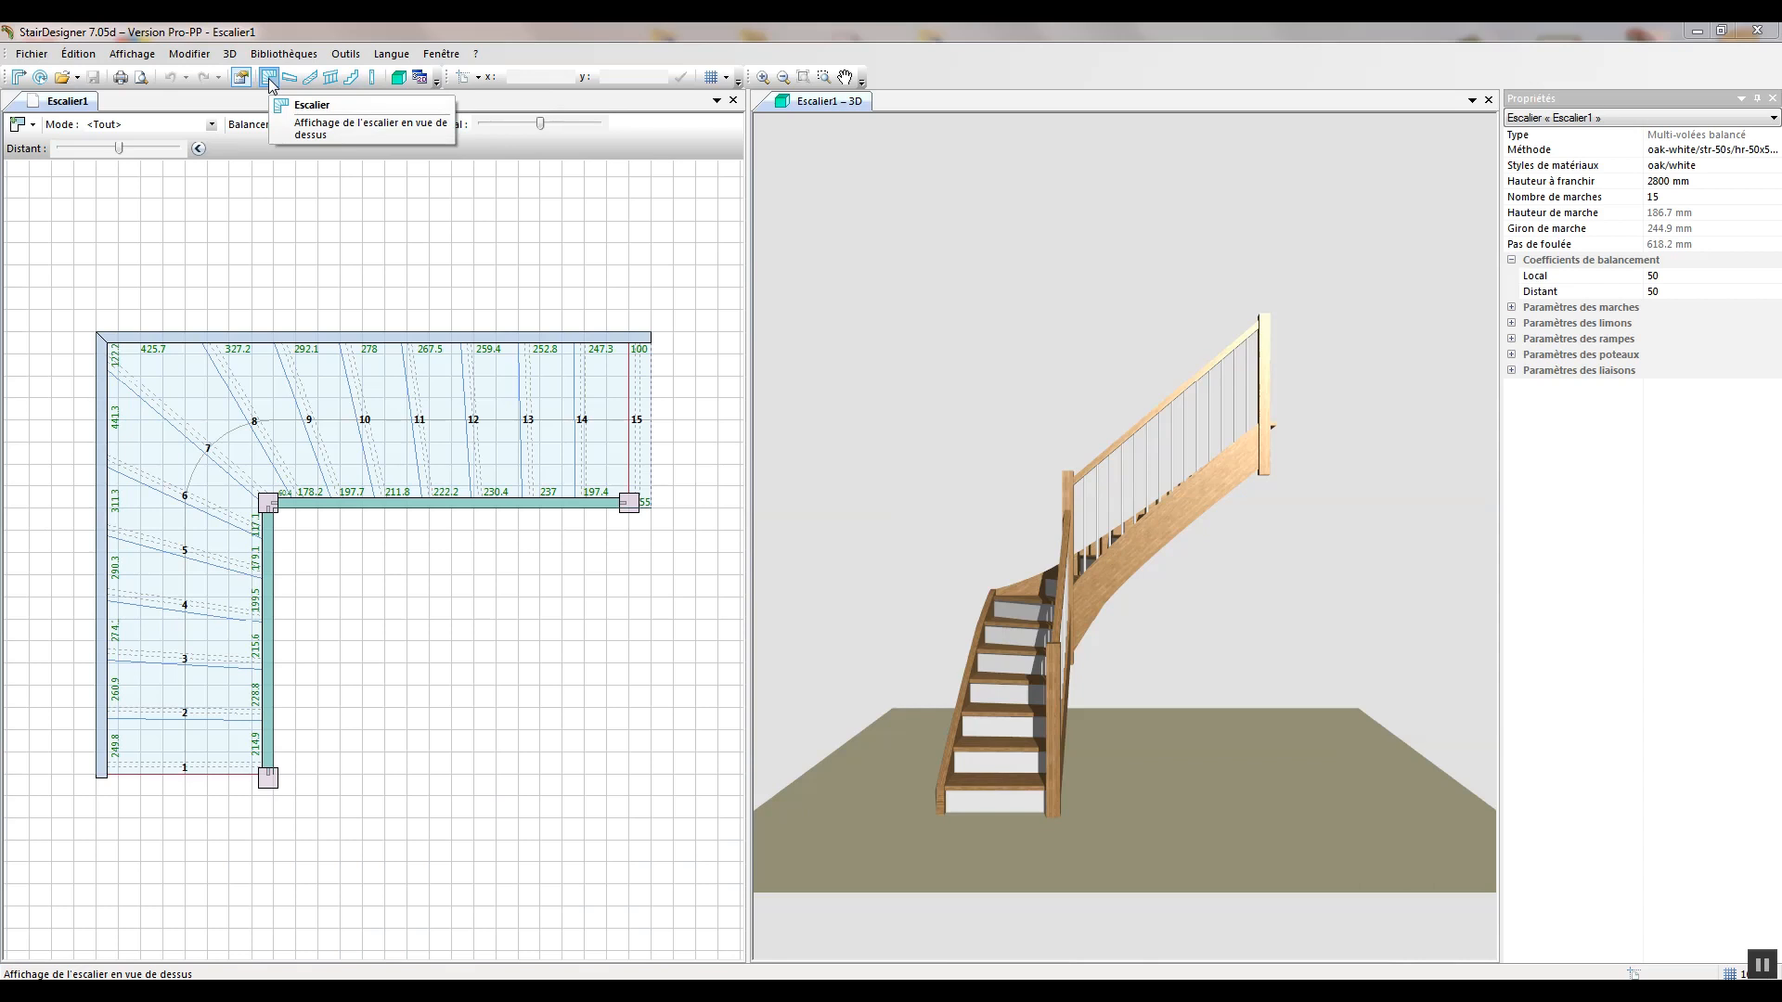
# Display the individual tread view and browse upward from tread 1, finishing back on tread 3
pyautogui.click(141, 59)
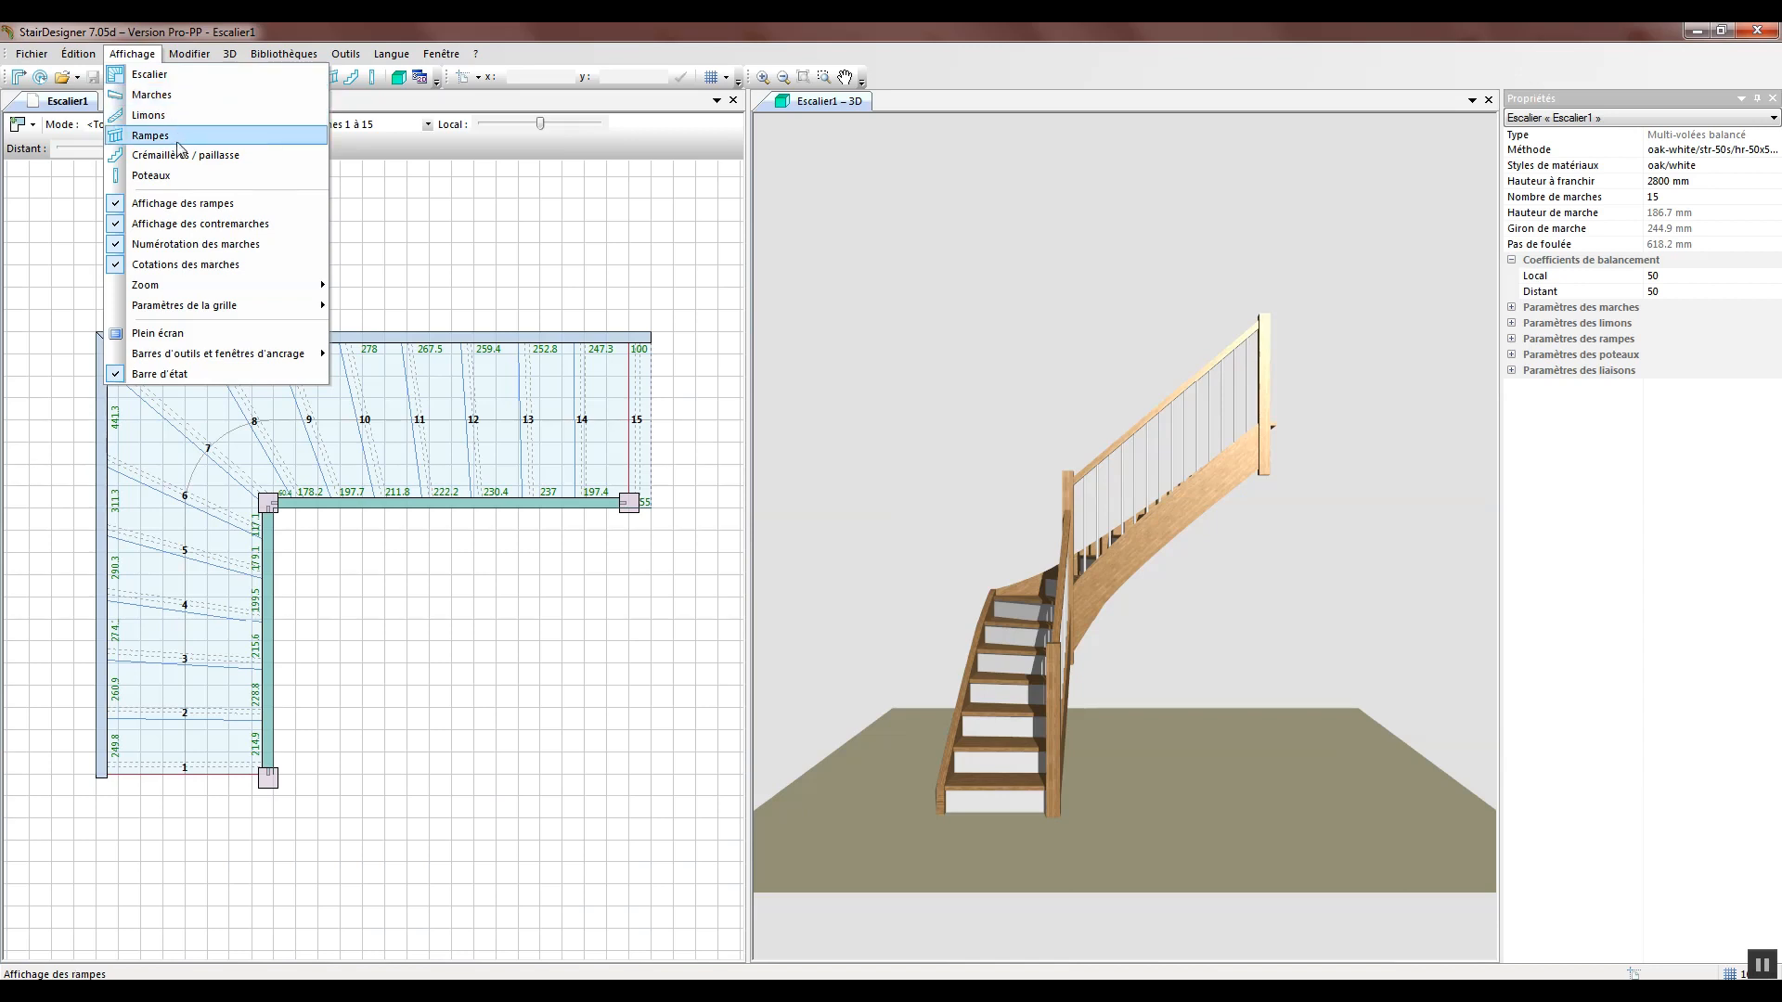
pyautogui.click(152, 96)
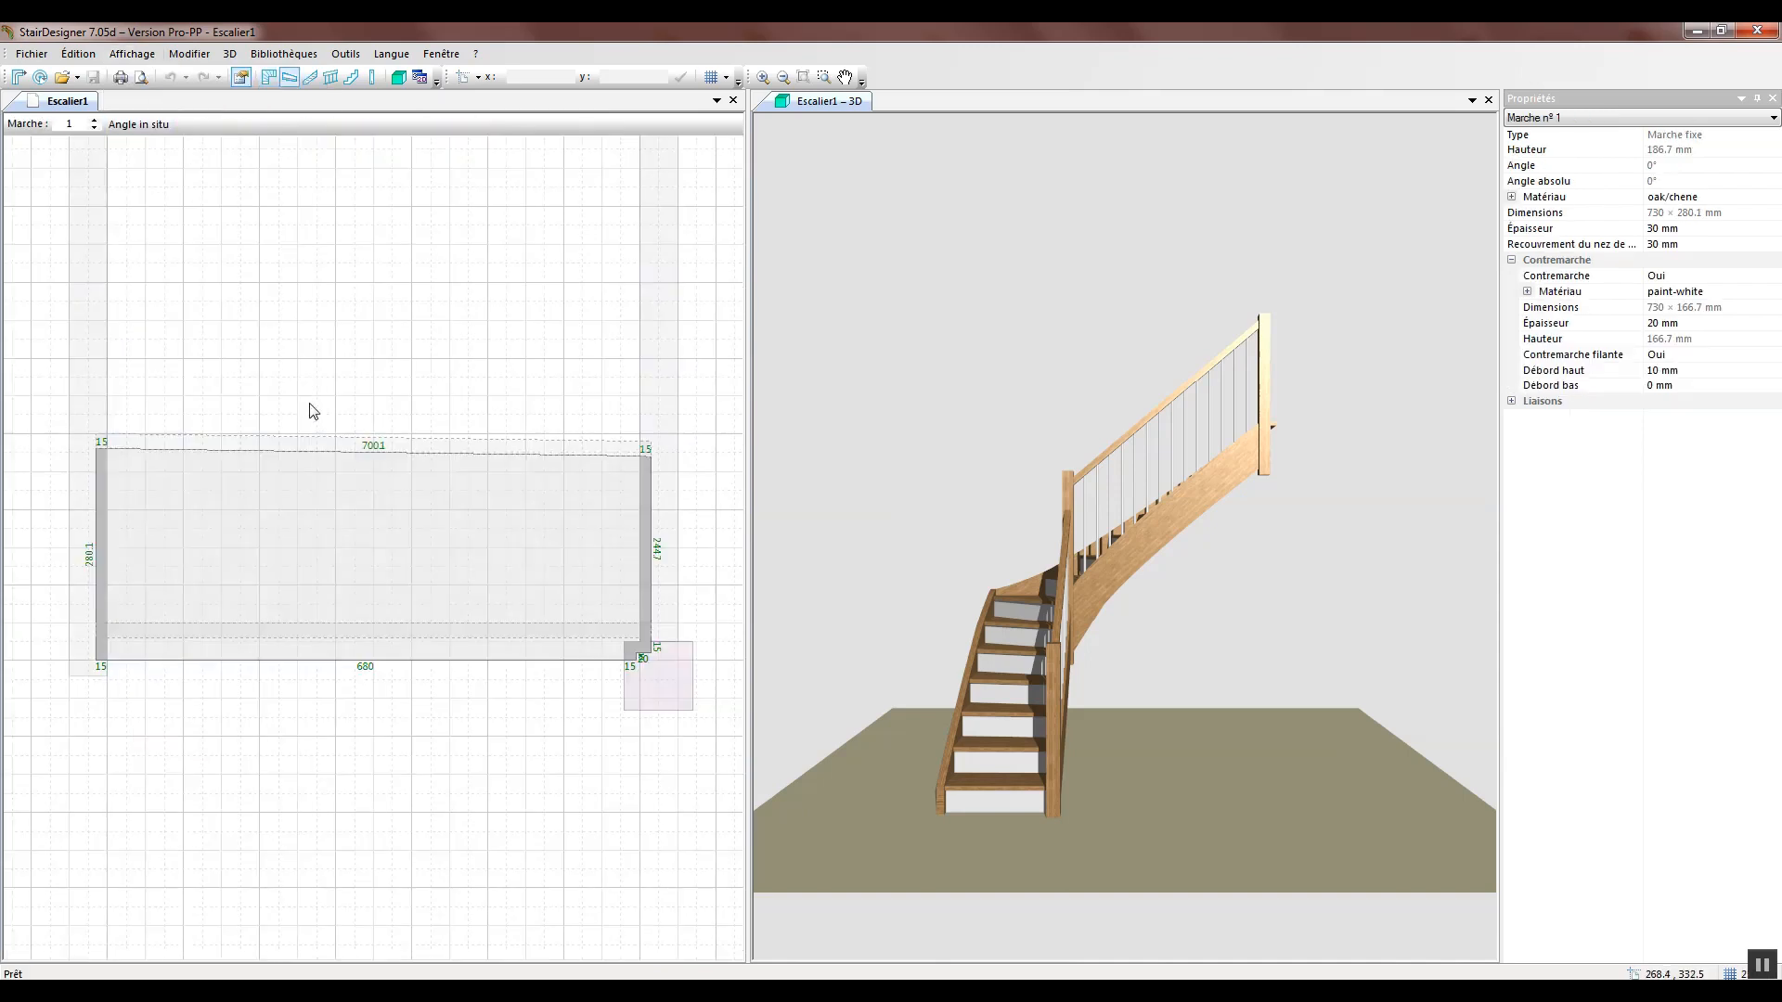
pyautogui.click(97, 131)
pyautogui.click(95, 120)
pyautogui.click(94, 121)
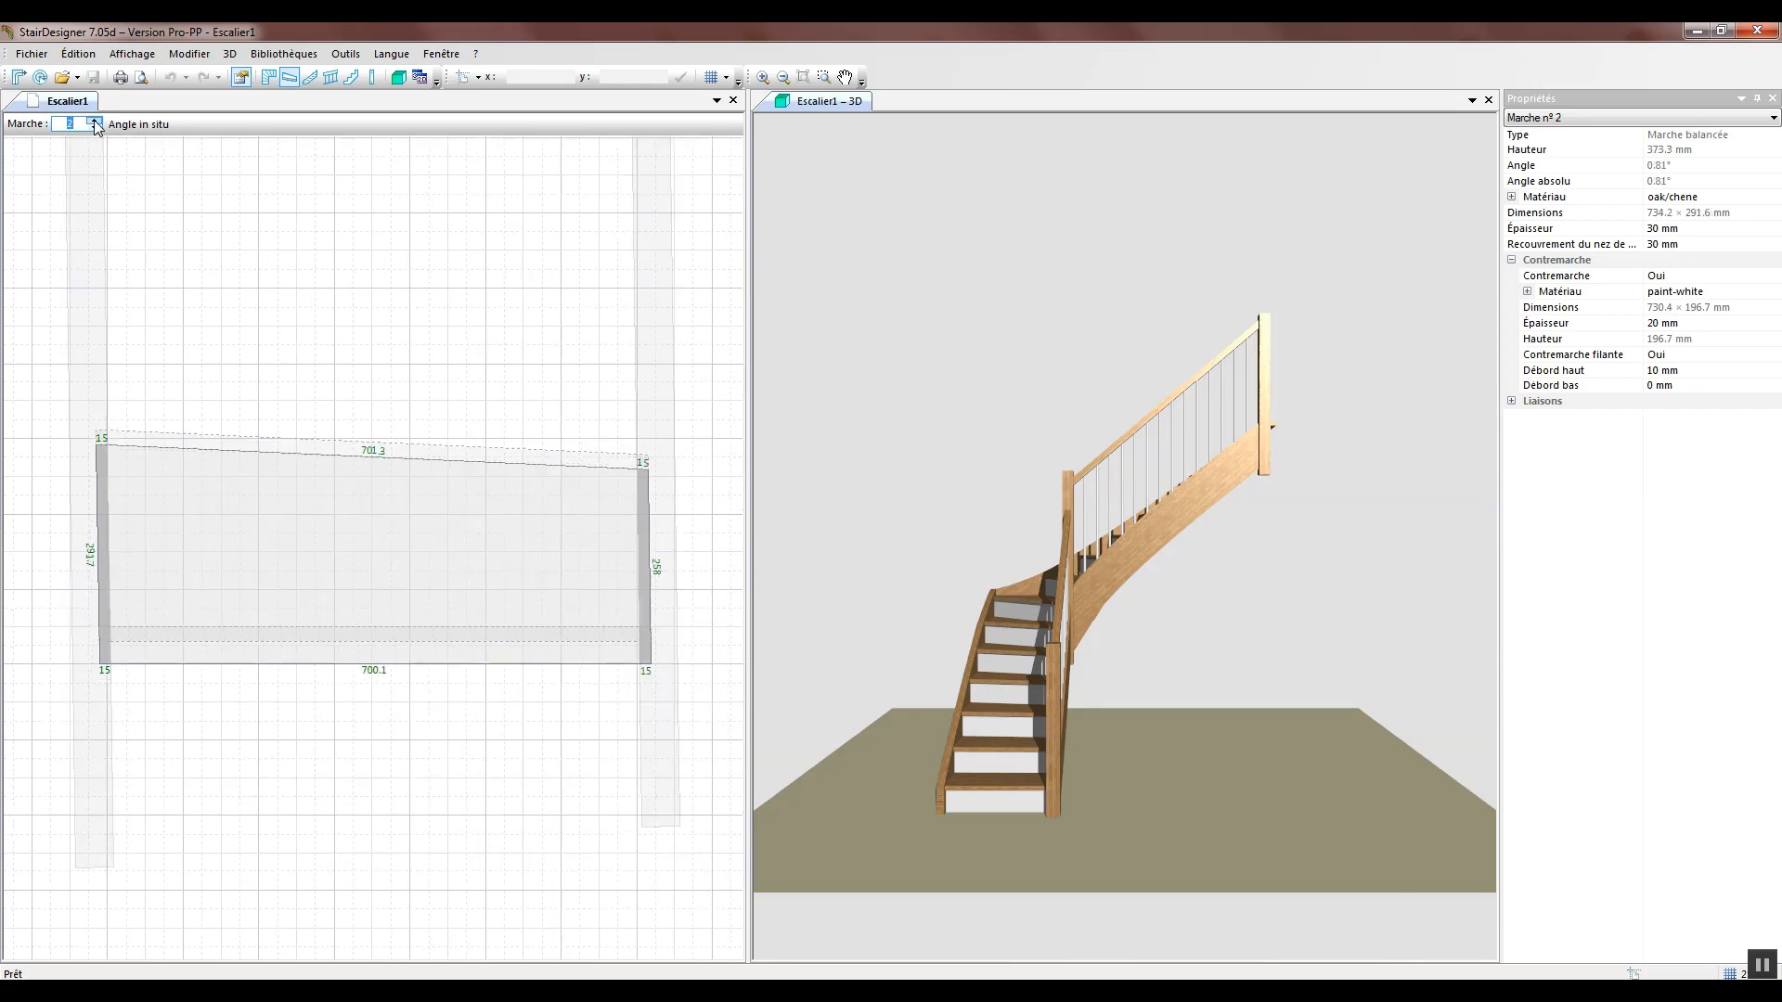
pyautogui.click(95, 120)
pyautogui.click(95, 120)
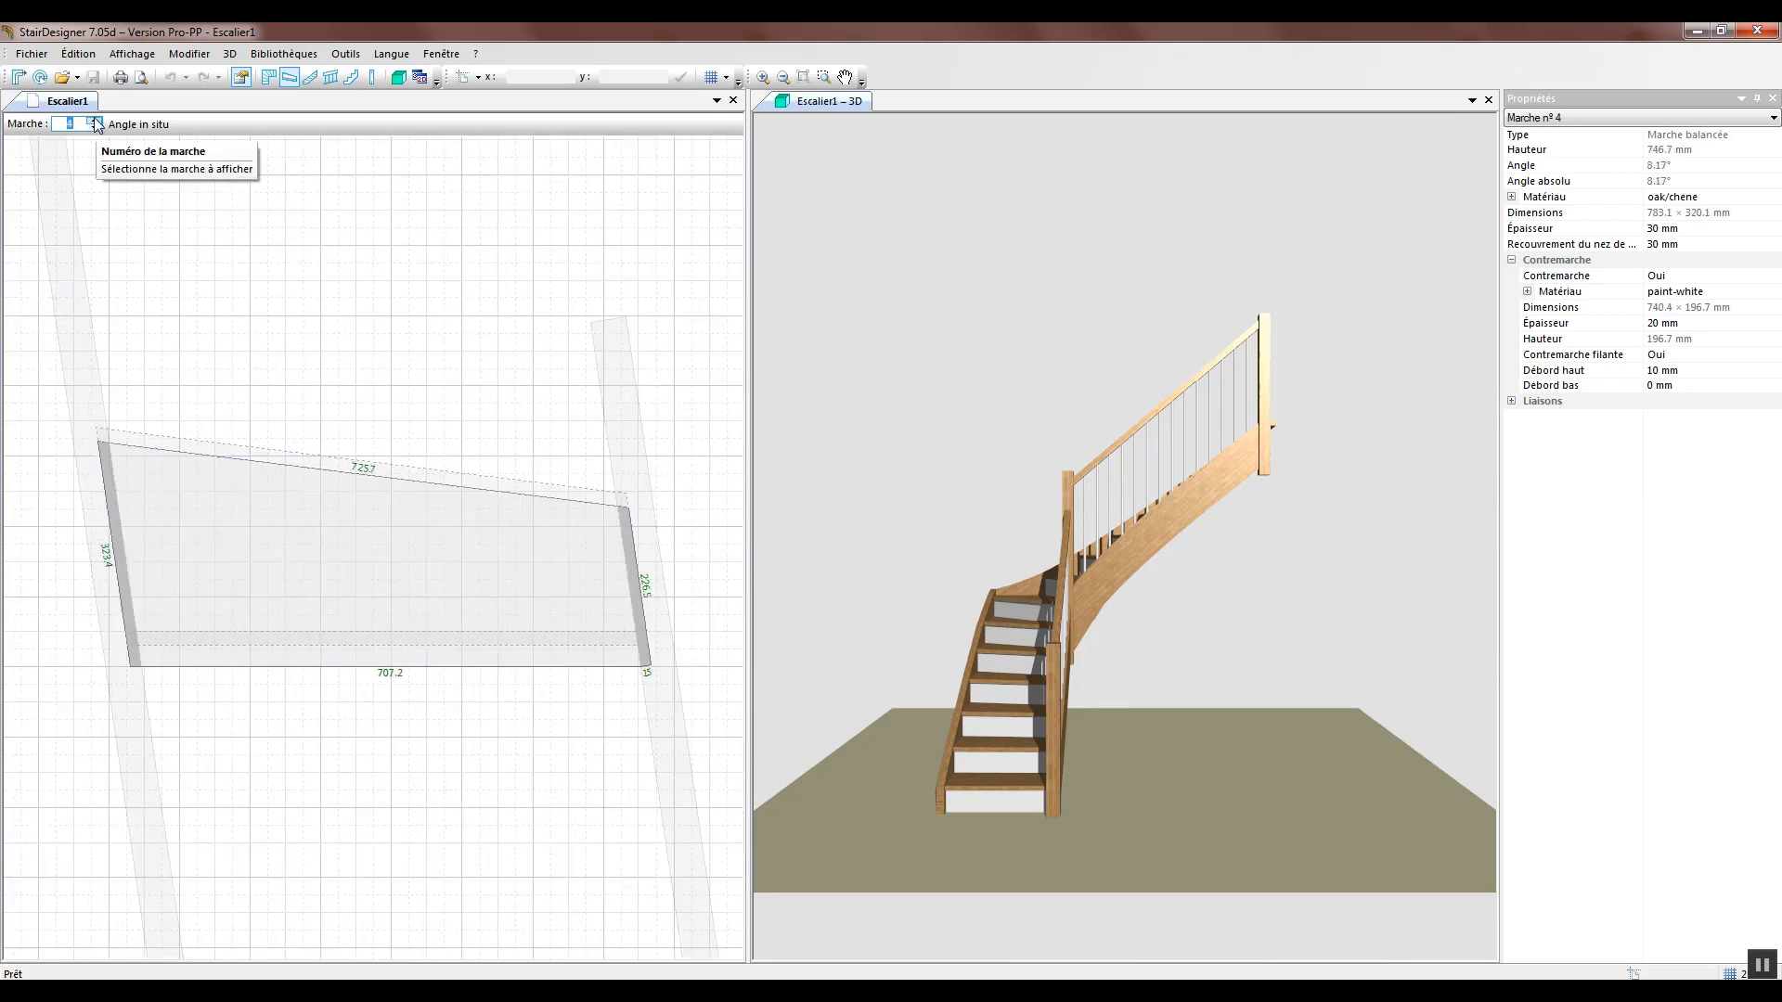
pyautogui.click(95, 121)
pyautogui.click(94, 128)
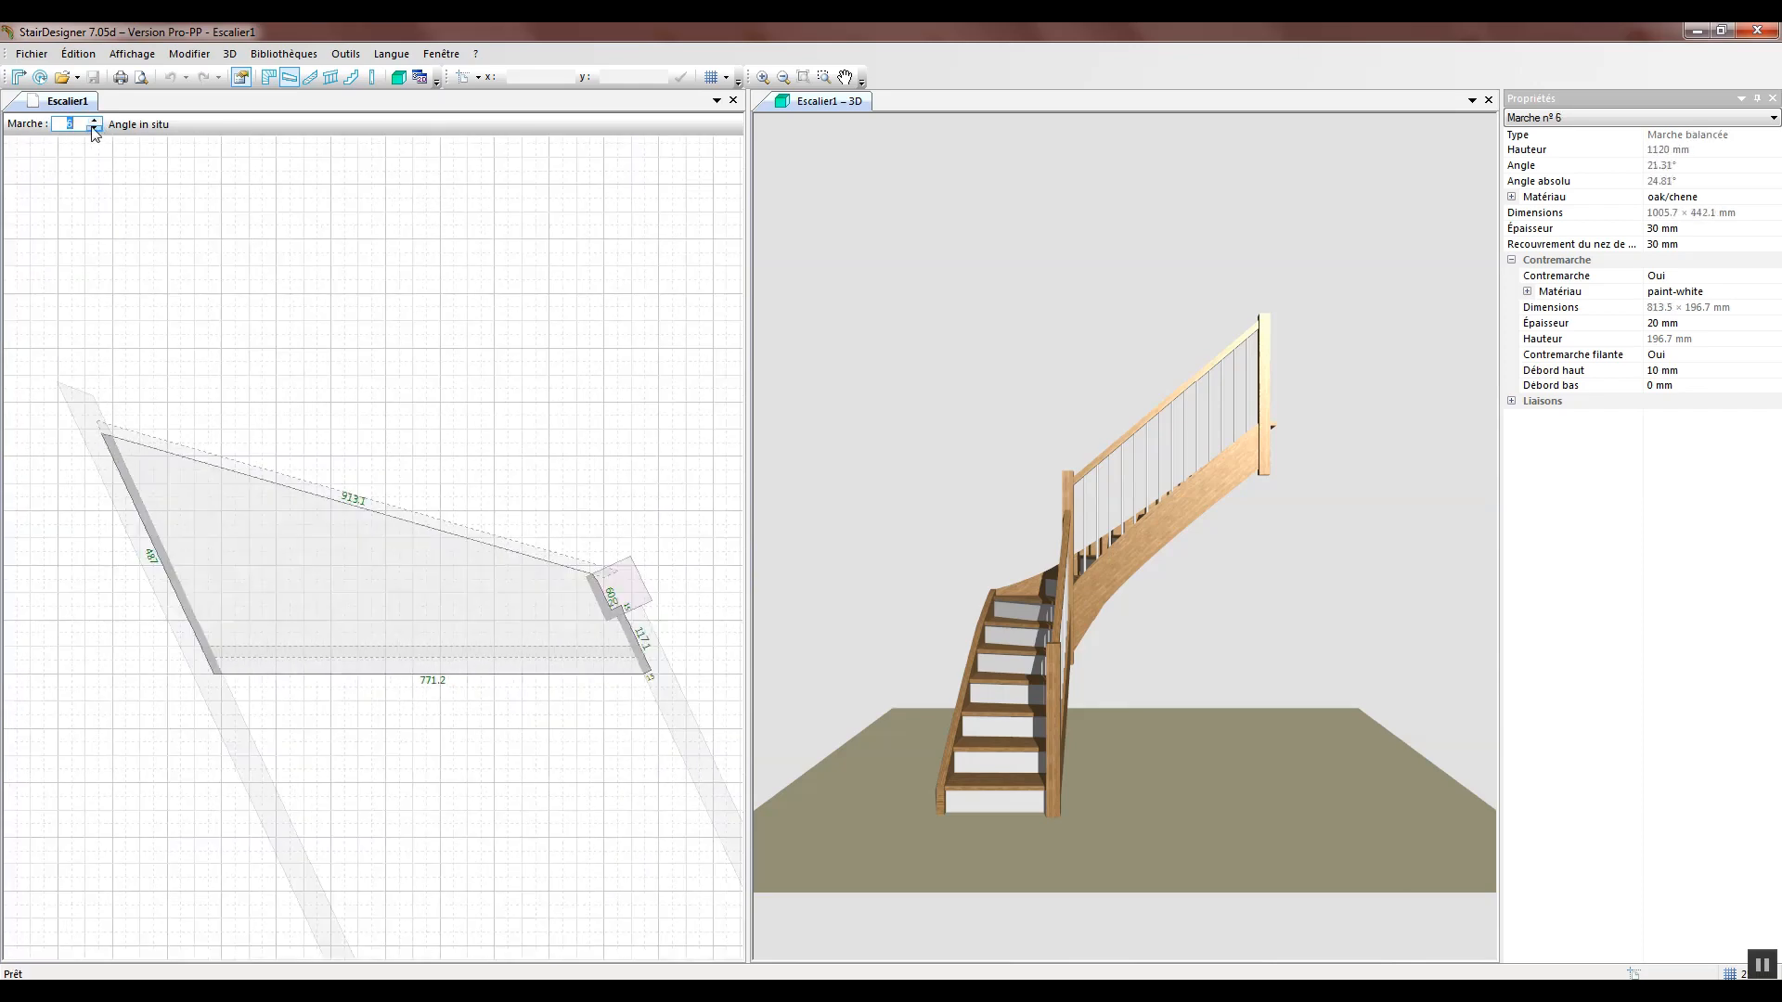
pyautogui.click(94, 128)
pyautogui.click(95, 128)
pyautogui.click(95, 128)
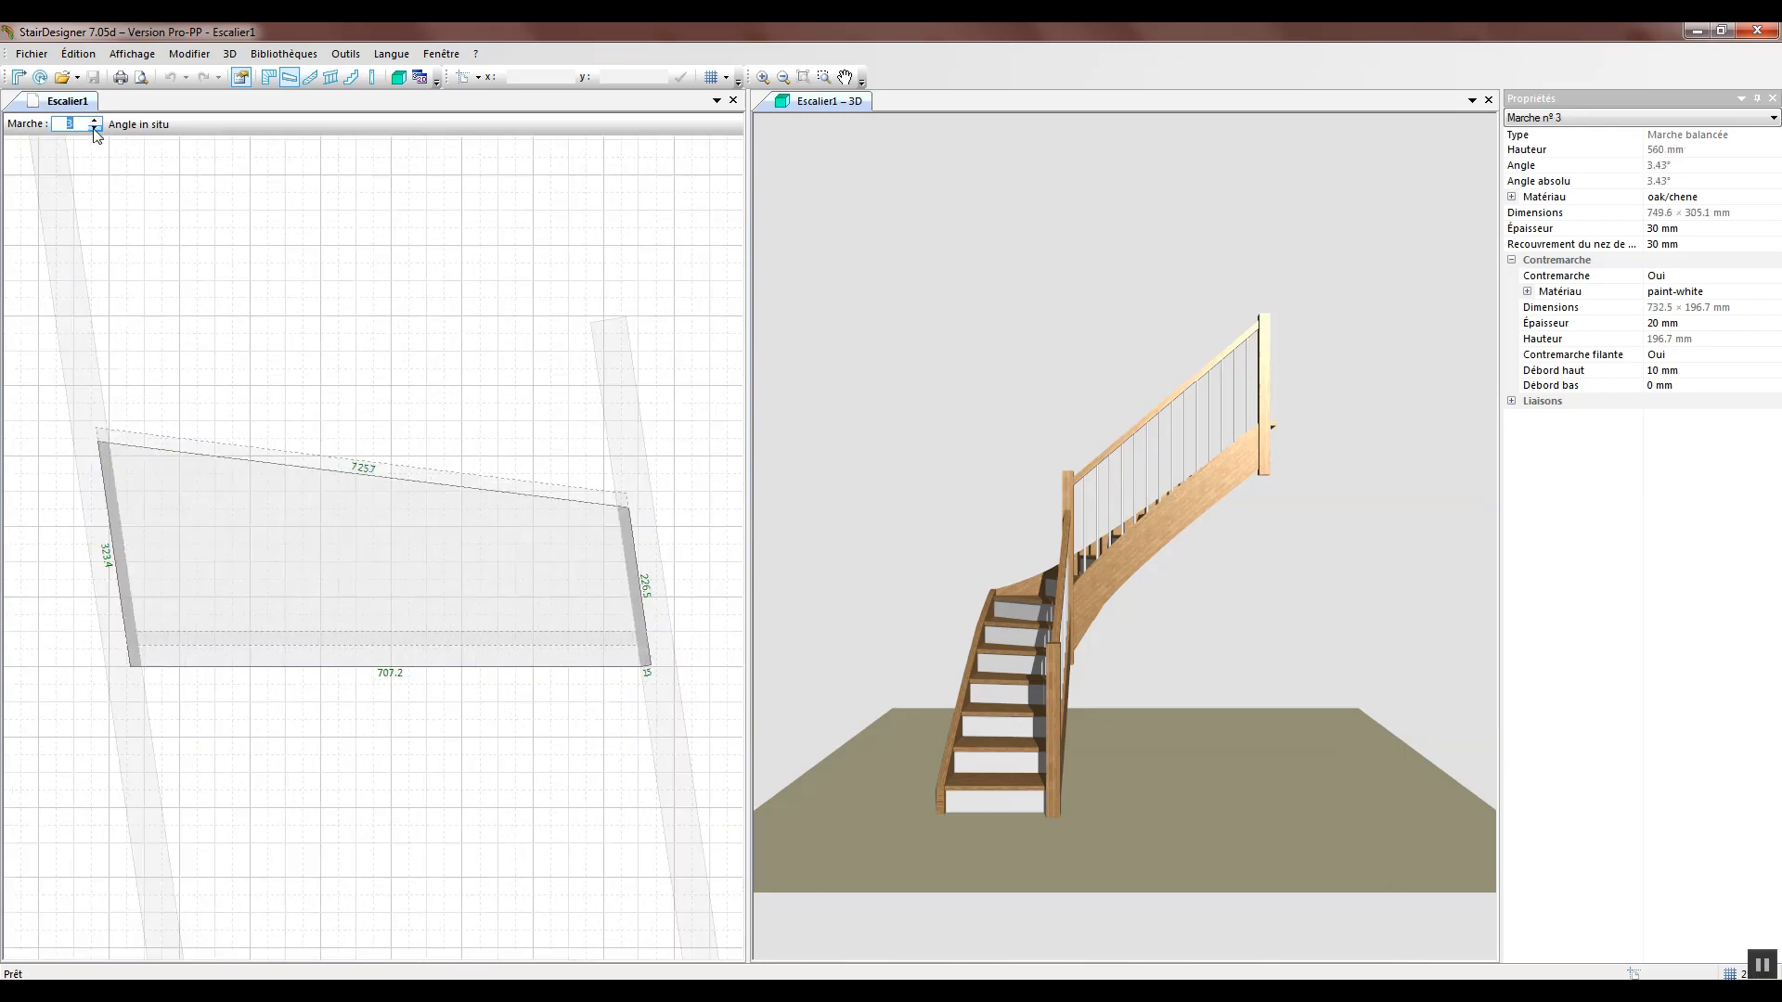
pyautogui.click(96, 129)
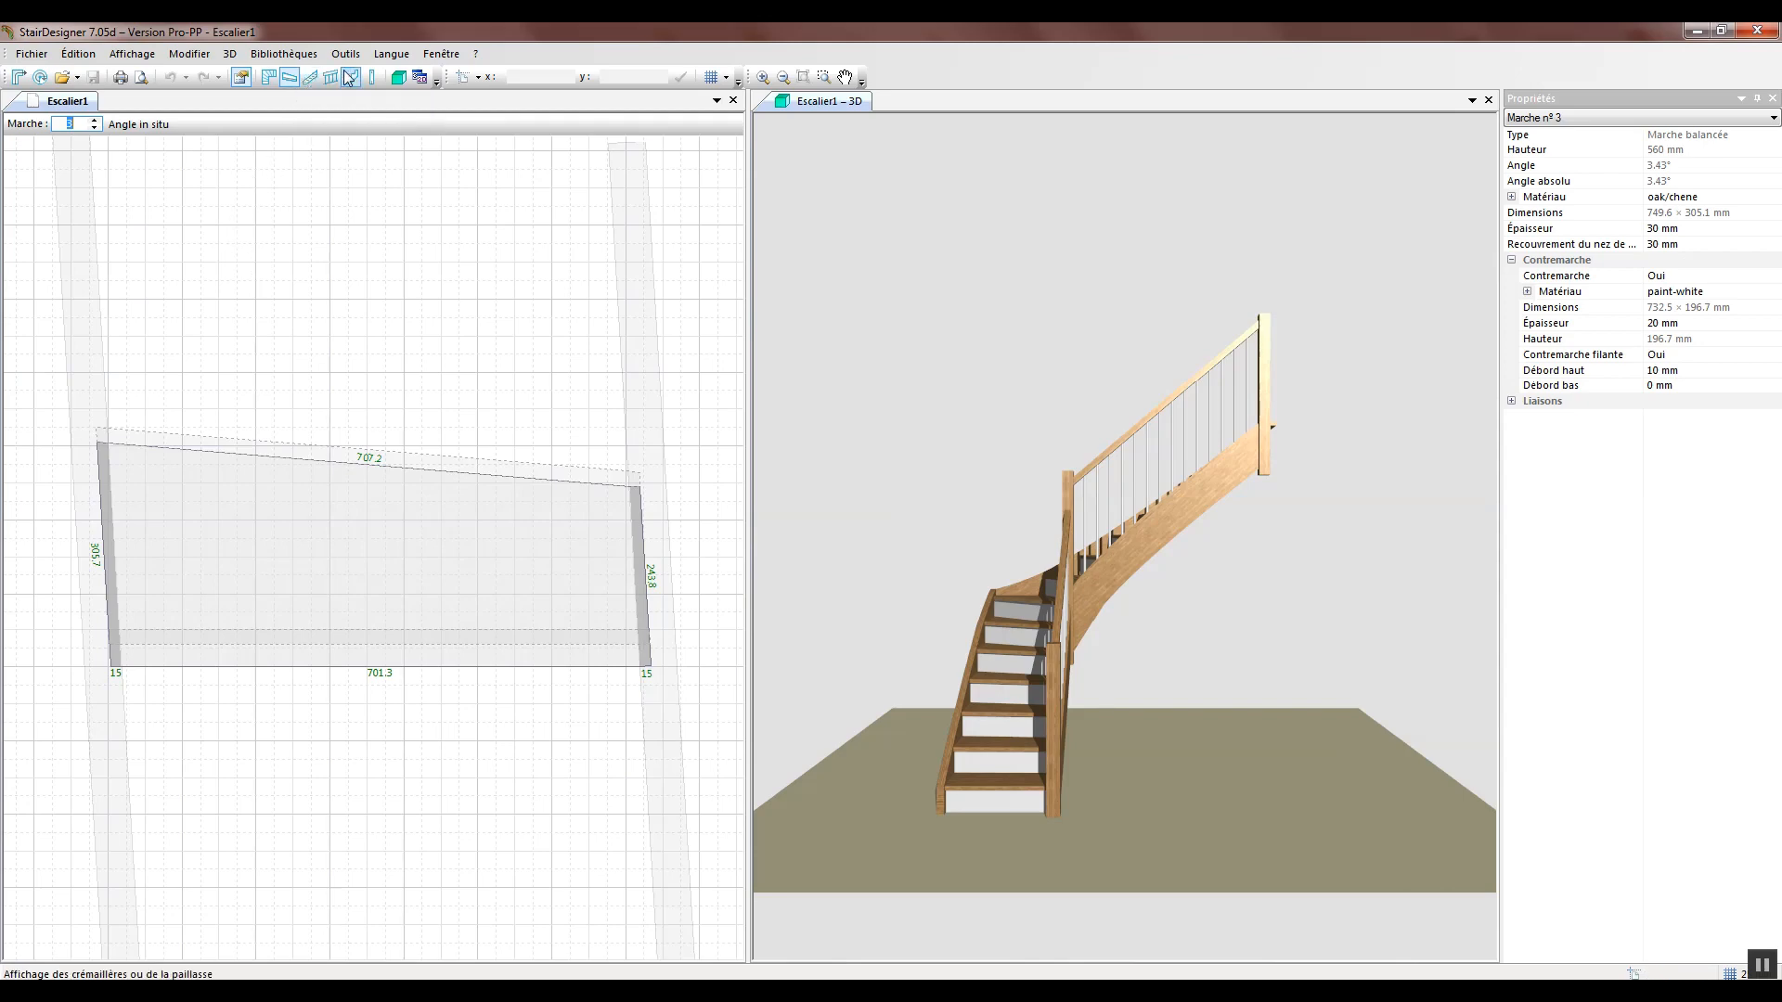
# Look at the first post, and try adding a bend point to right handrail no. 1 of flight 1 and raising it slightly
pyautogui.click(372, 77)
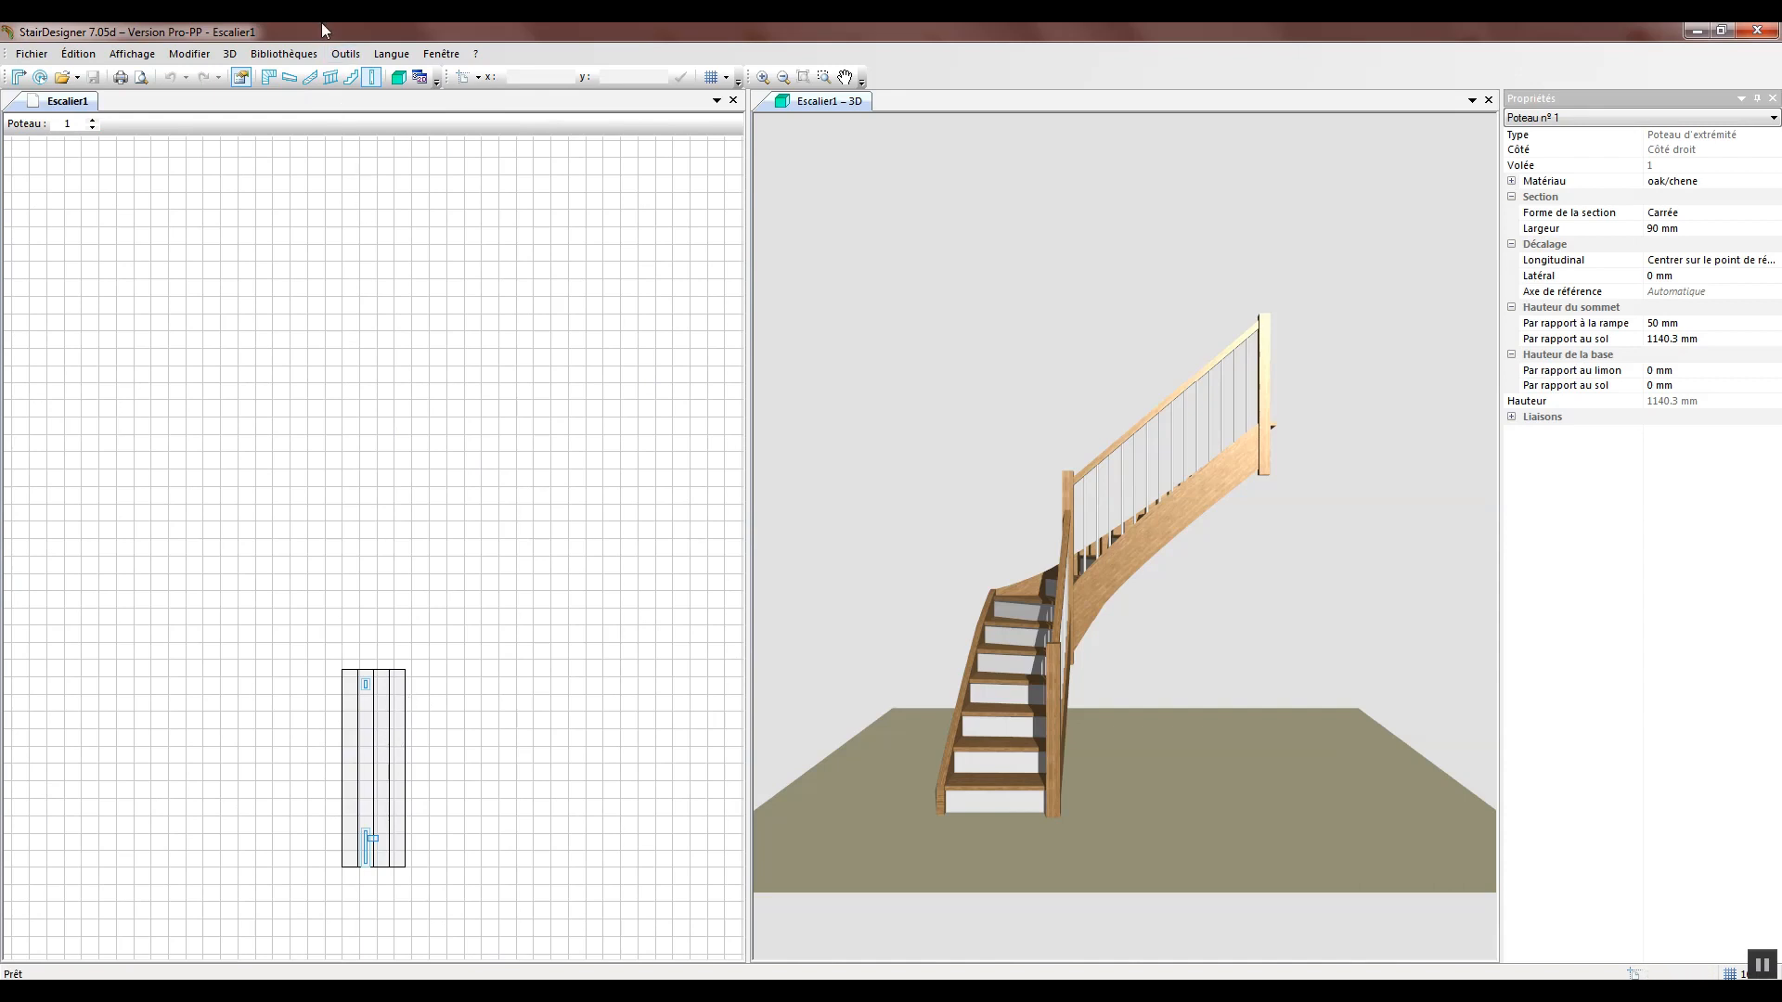
pyautogui.click(331, 80)
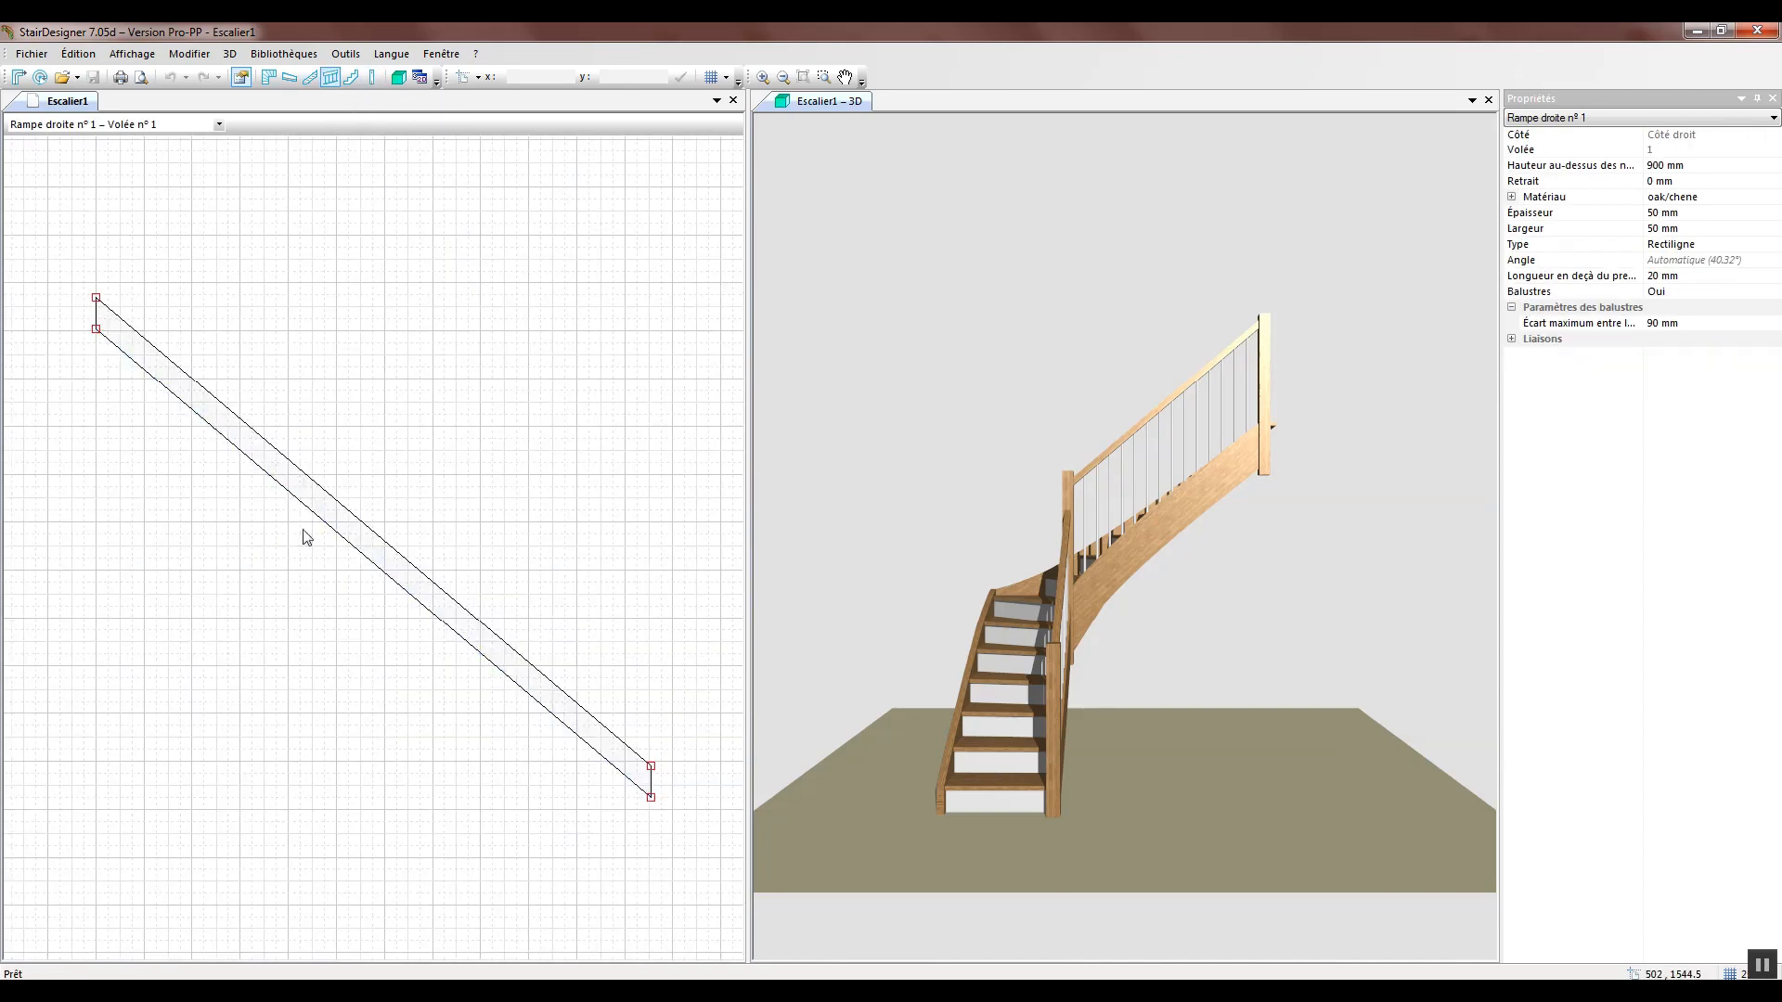
pyautogui.doubleClick(219, 400)
pyautogui.moveTo(218, 400); pyautogui.dragTo(220, 384)
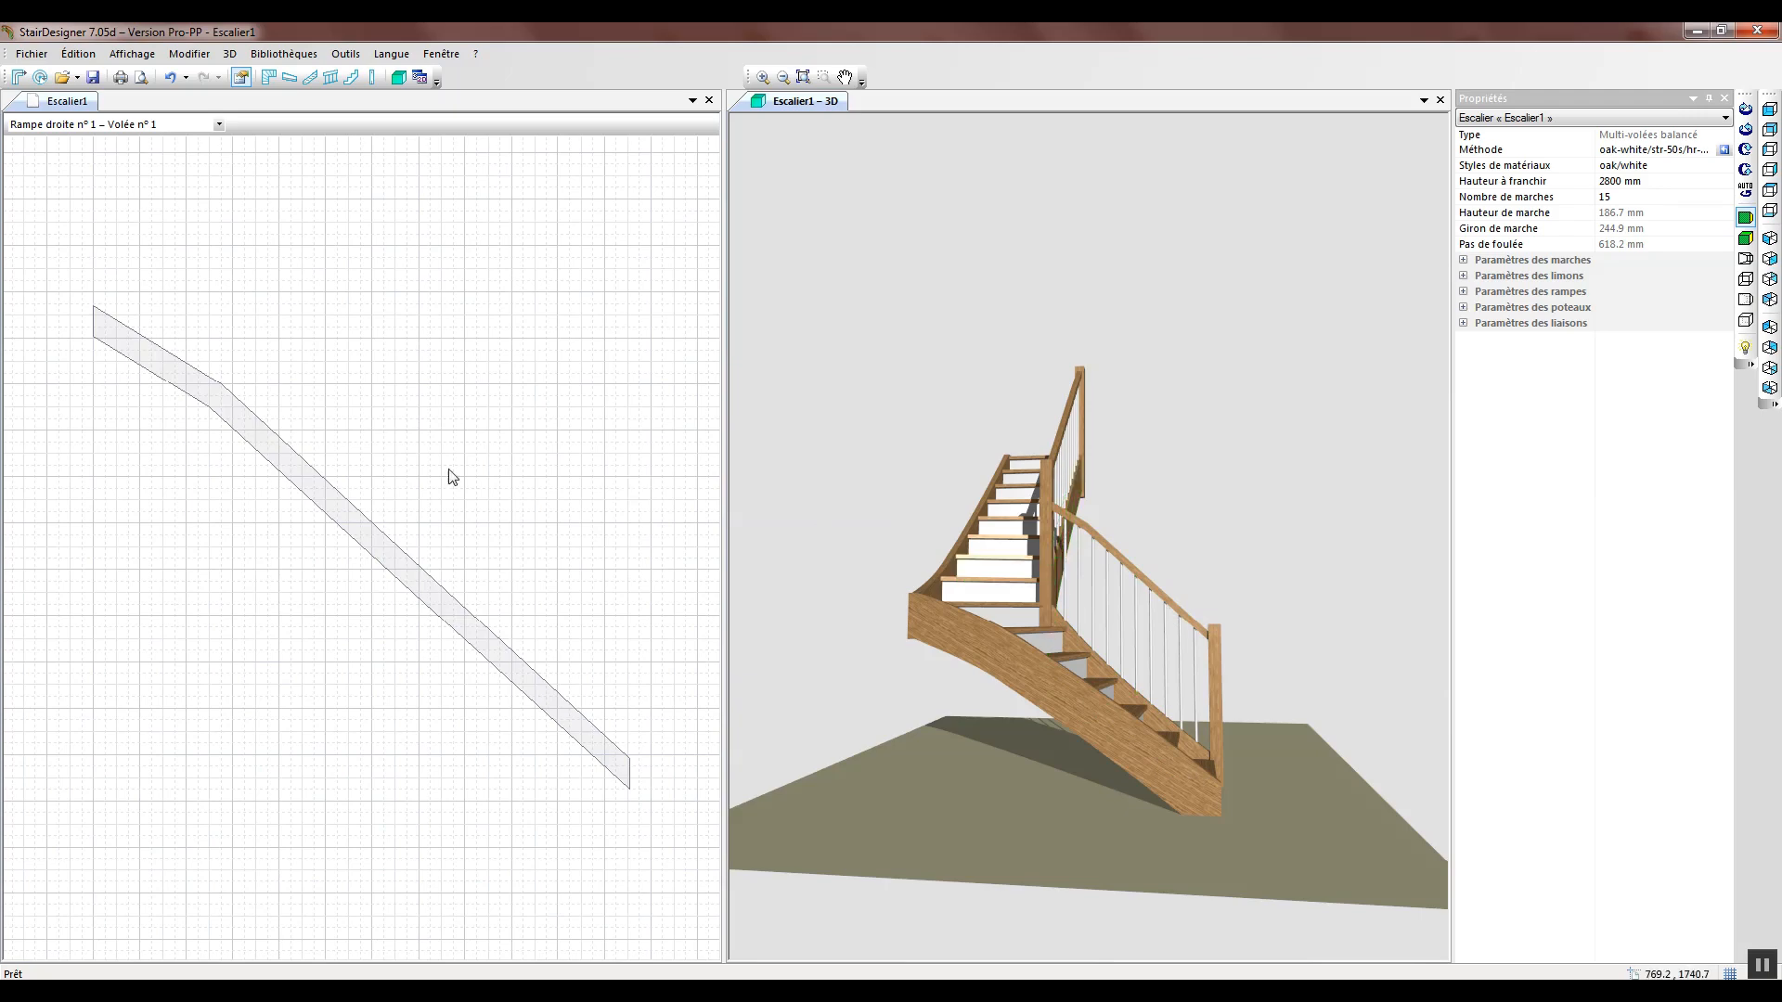
pyautogui.click(173, 78)
# Return to the top view of the whole staircase and hide the handrails in the plan
pyautogui.click(275, 82)
pyautogui.click(137, 56)
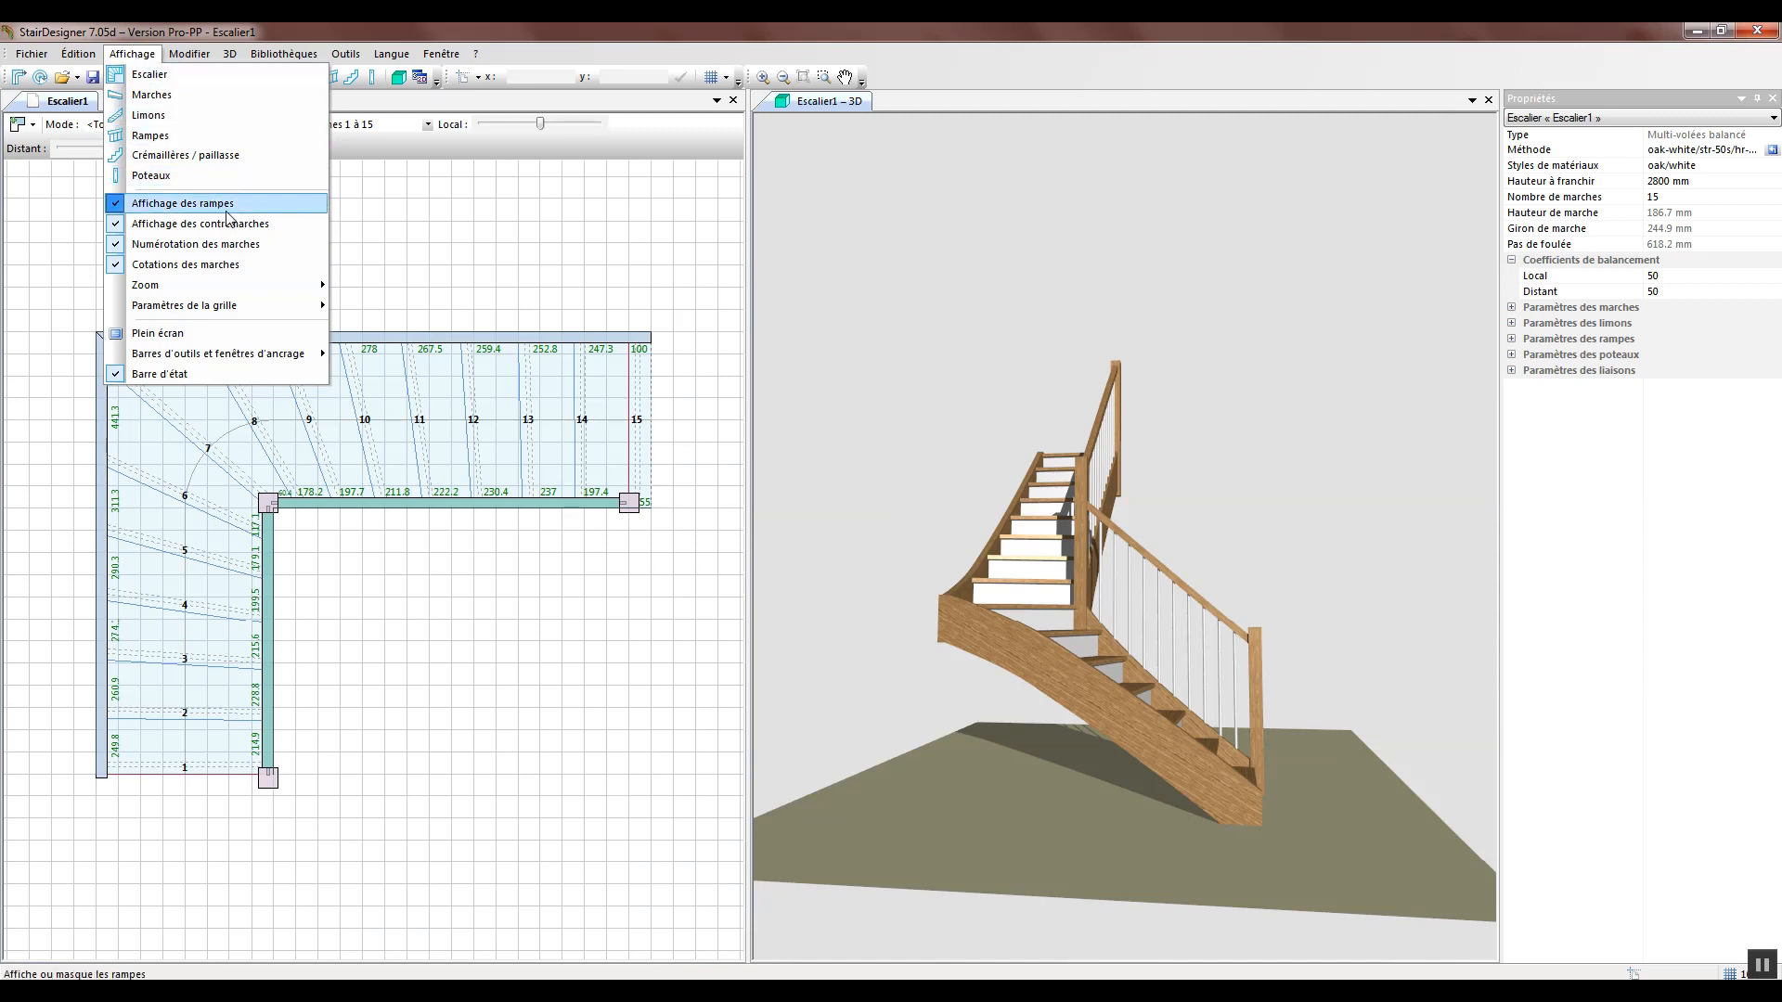
pyautogui.click(194, 211)
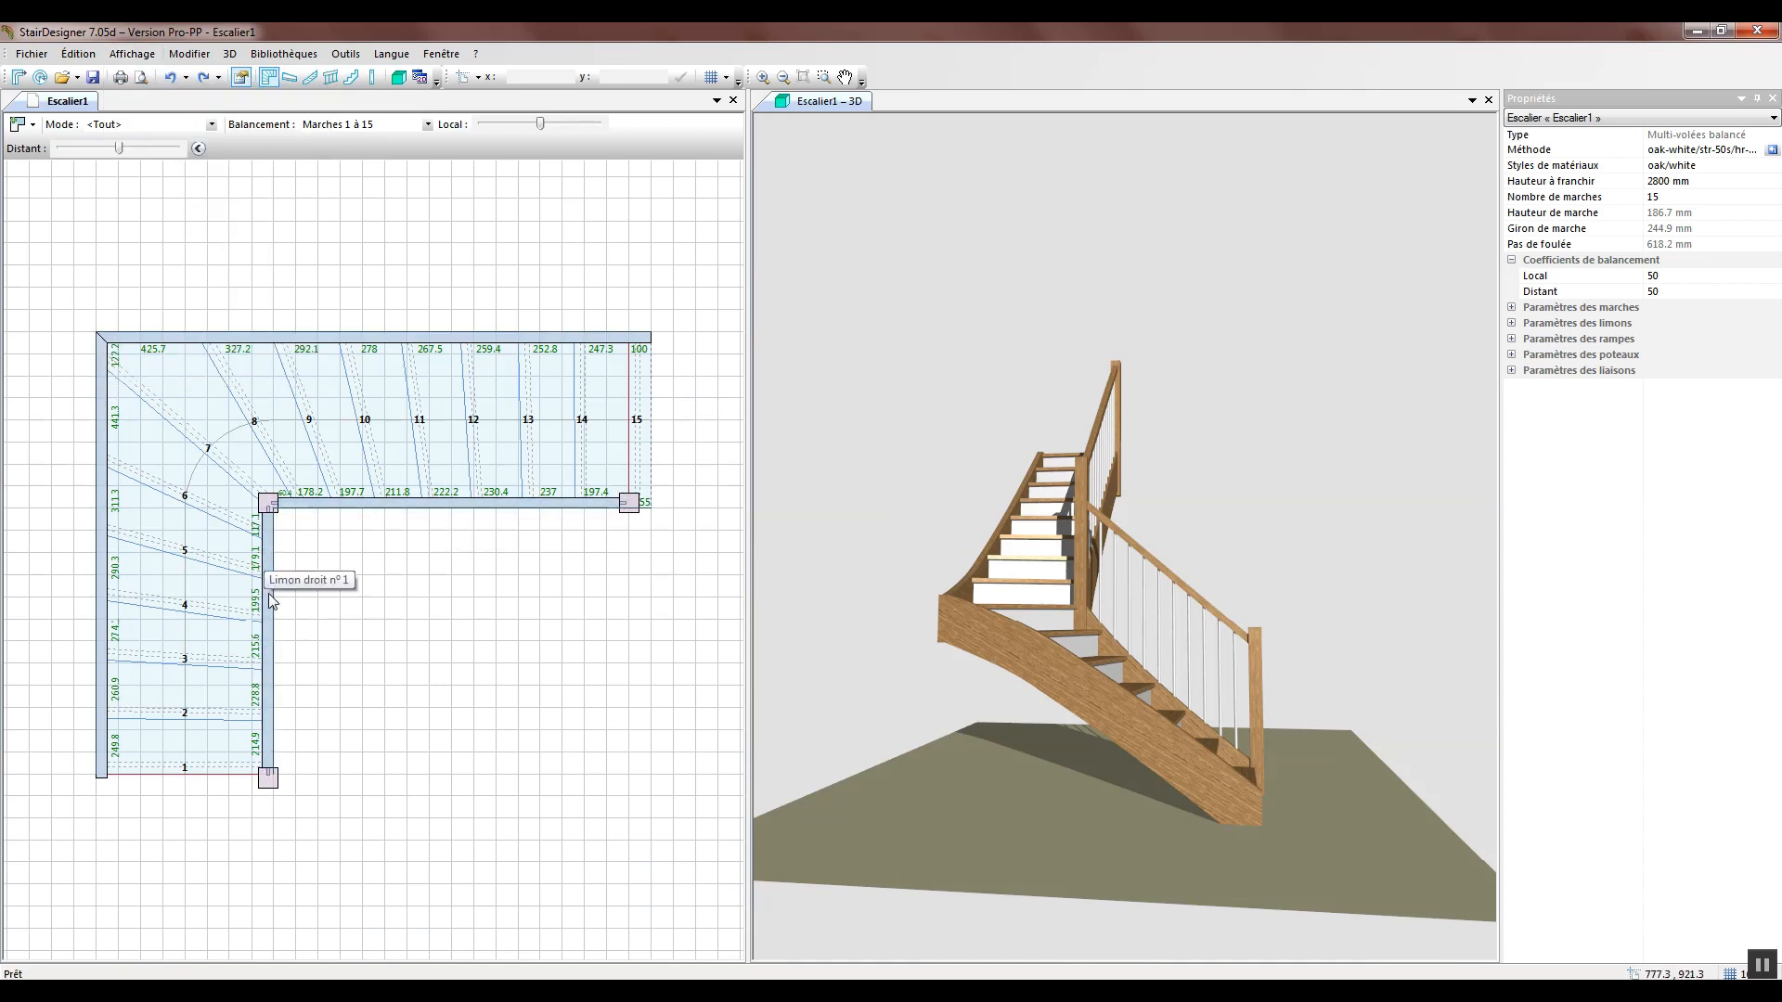
# Hide the tread numbering and the tread dimensions on the staircase plan
pyautogui.click(132, 54)
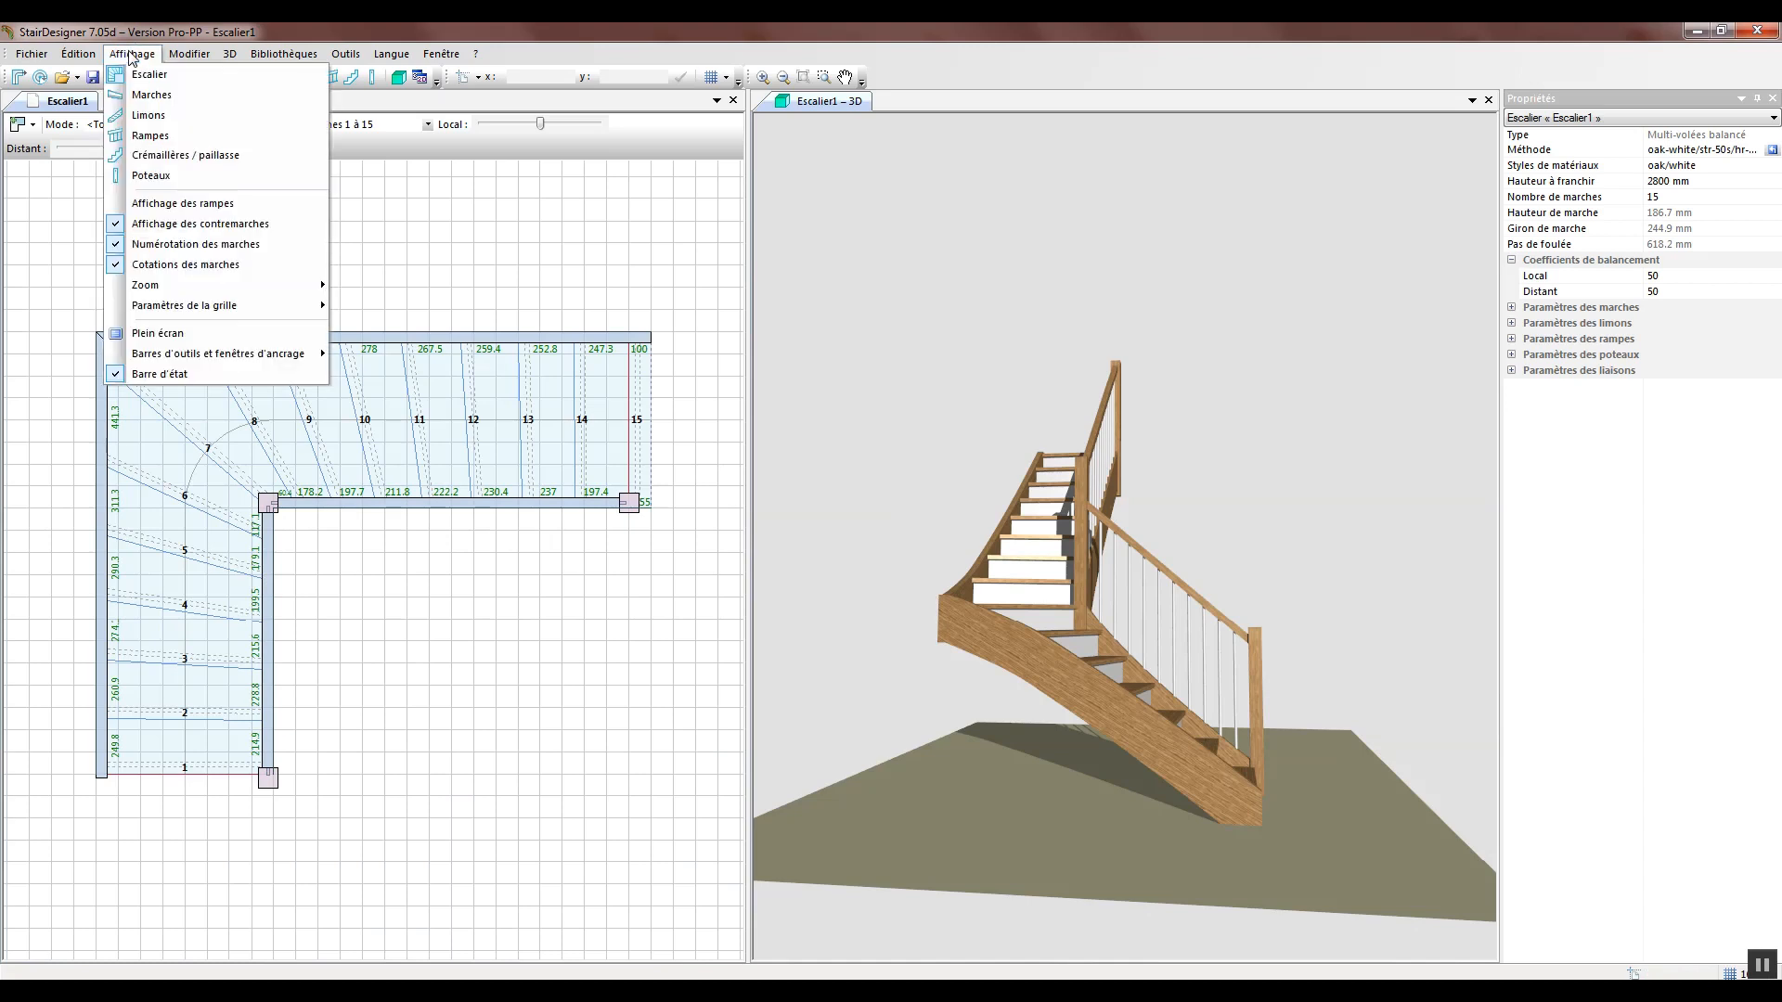
pyautogui.click(195, 246)
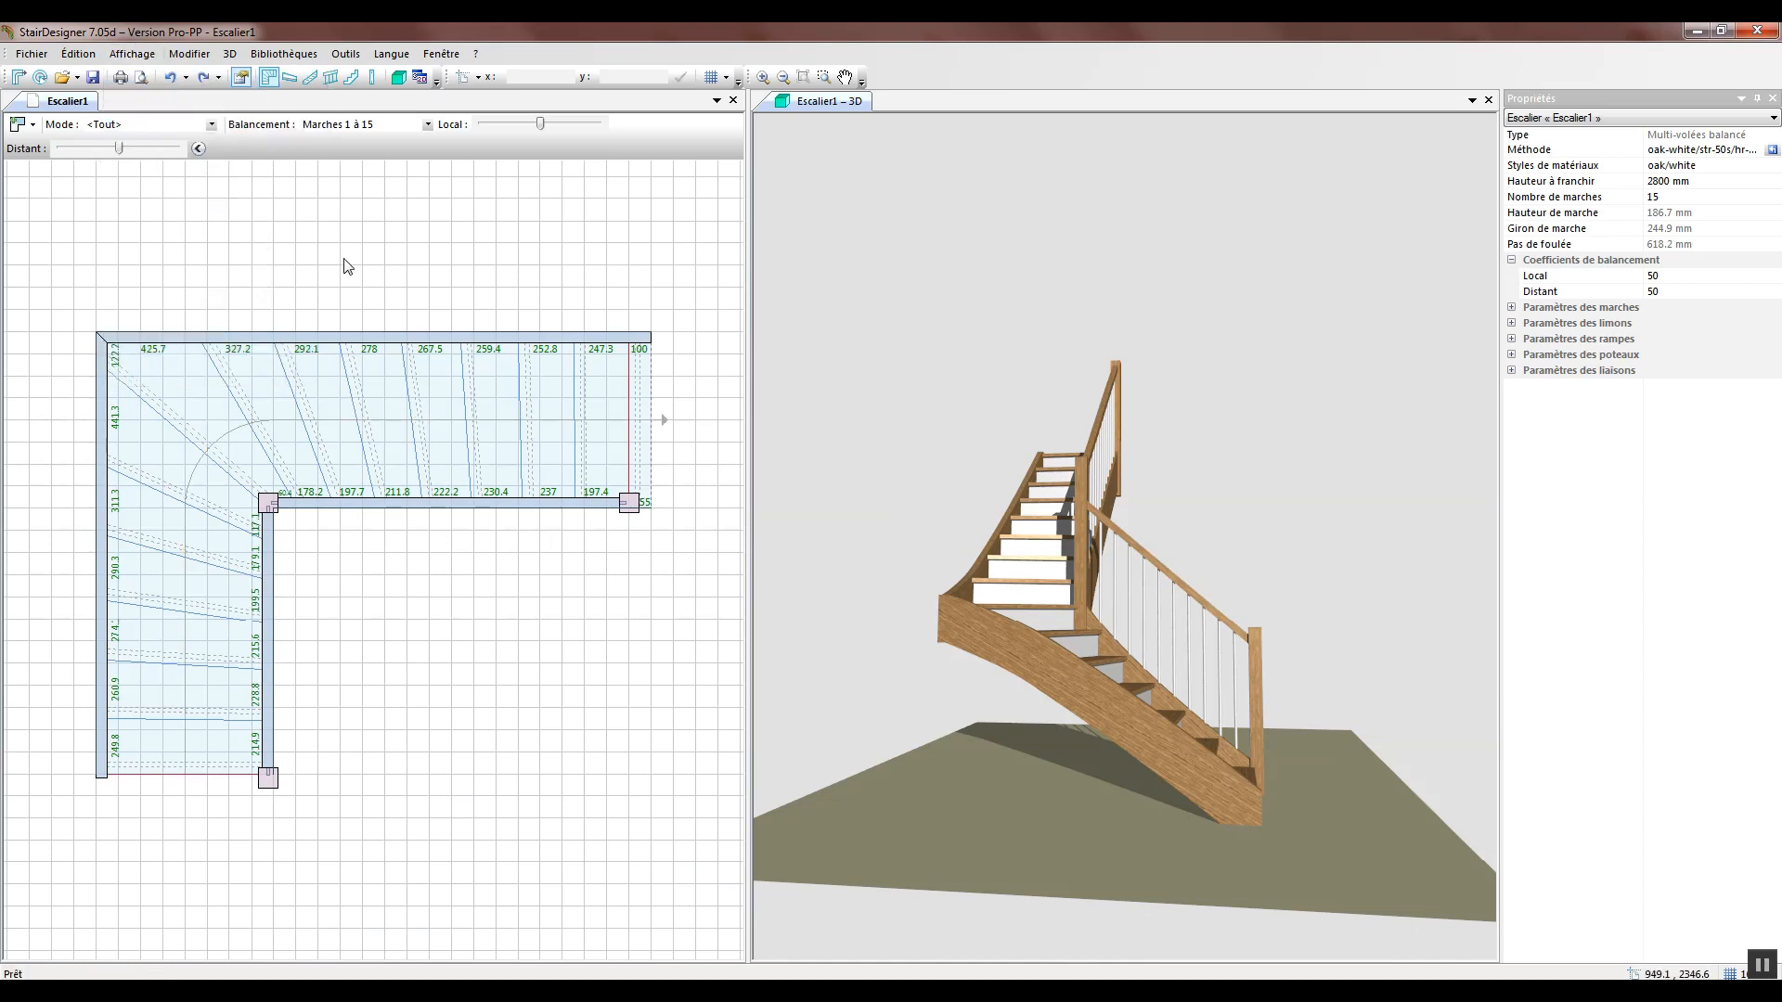
pyautogui.click(139, 56)
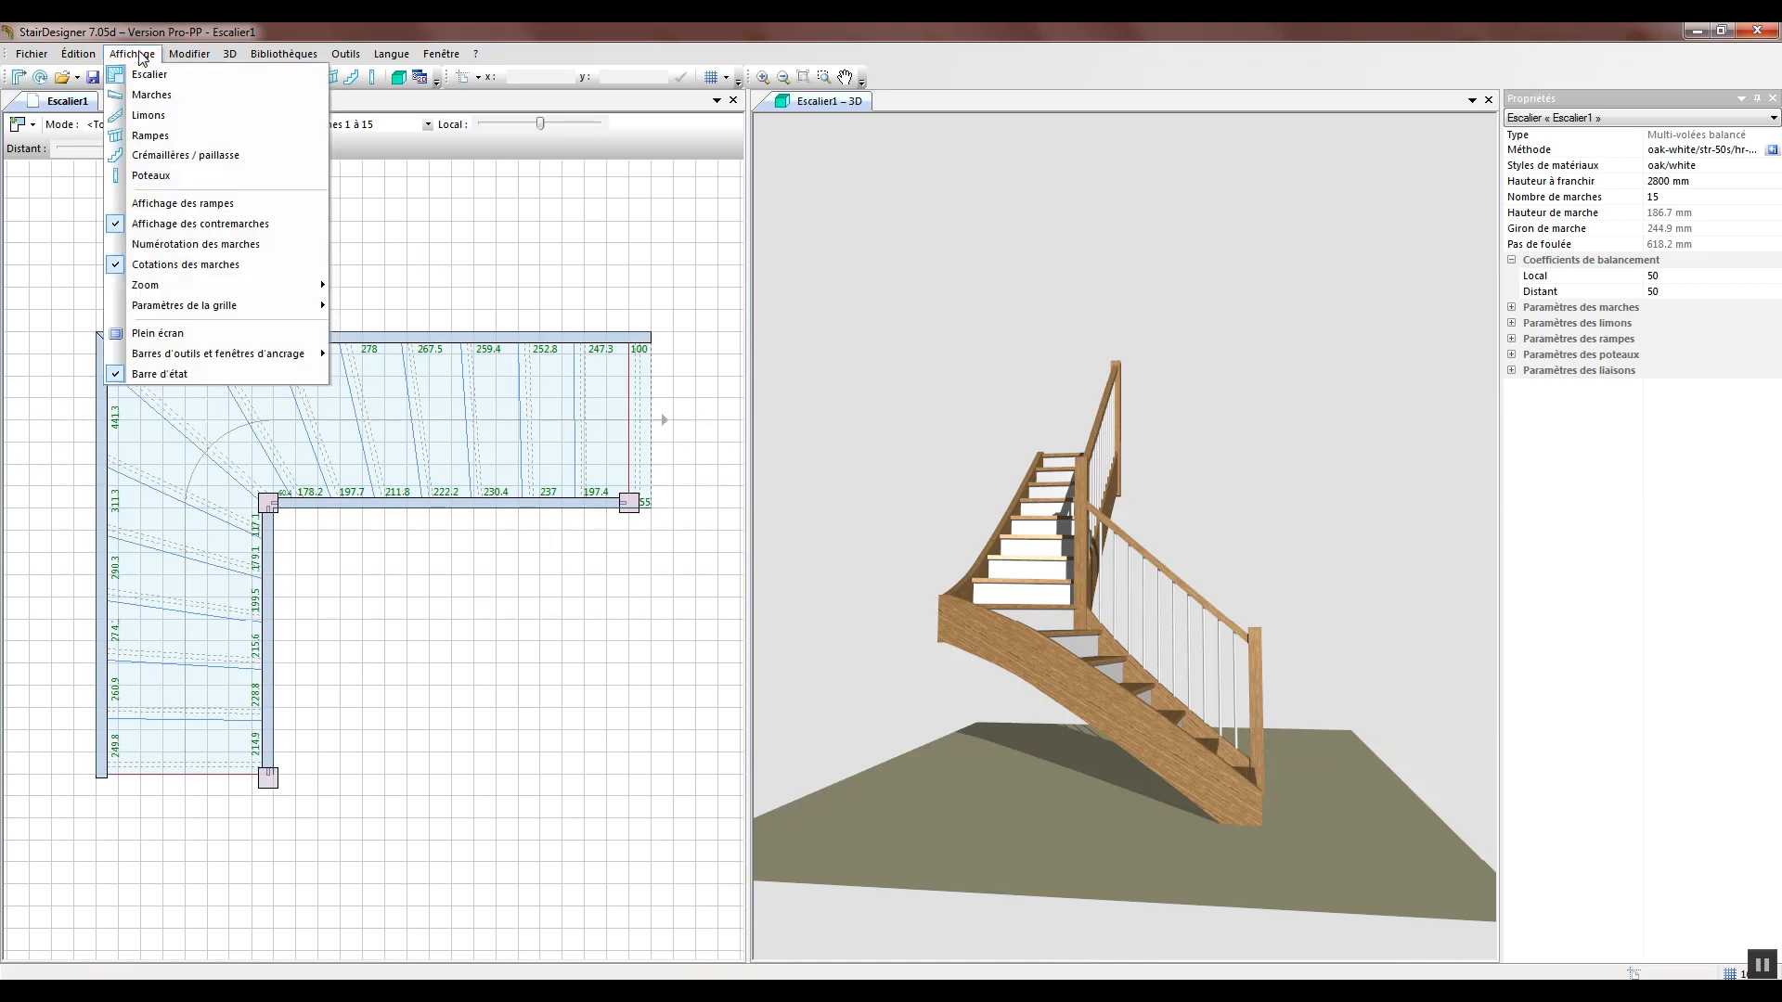
pyautogui.click(190, 266)
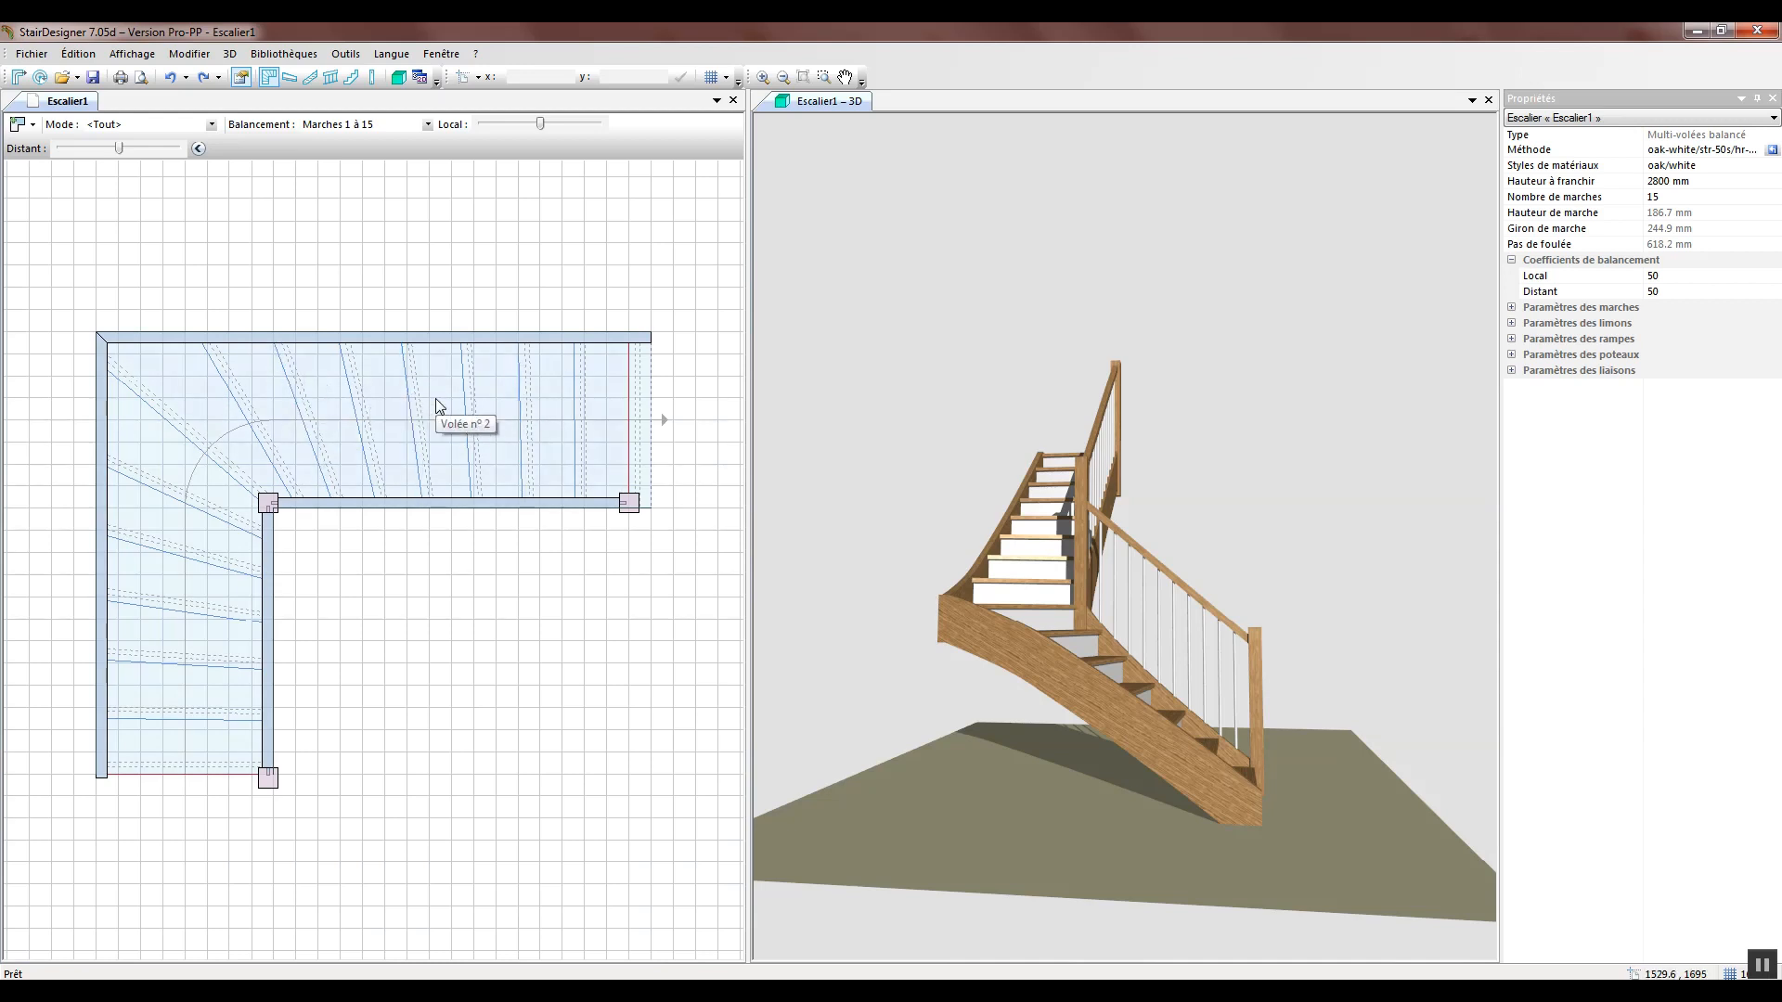
# Turn the tread dimensions and the tread numbering back on in the staircase plan
pyautogui.click(132, 53)
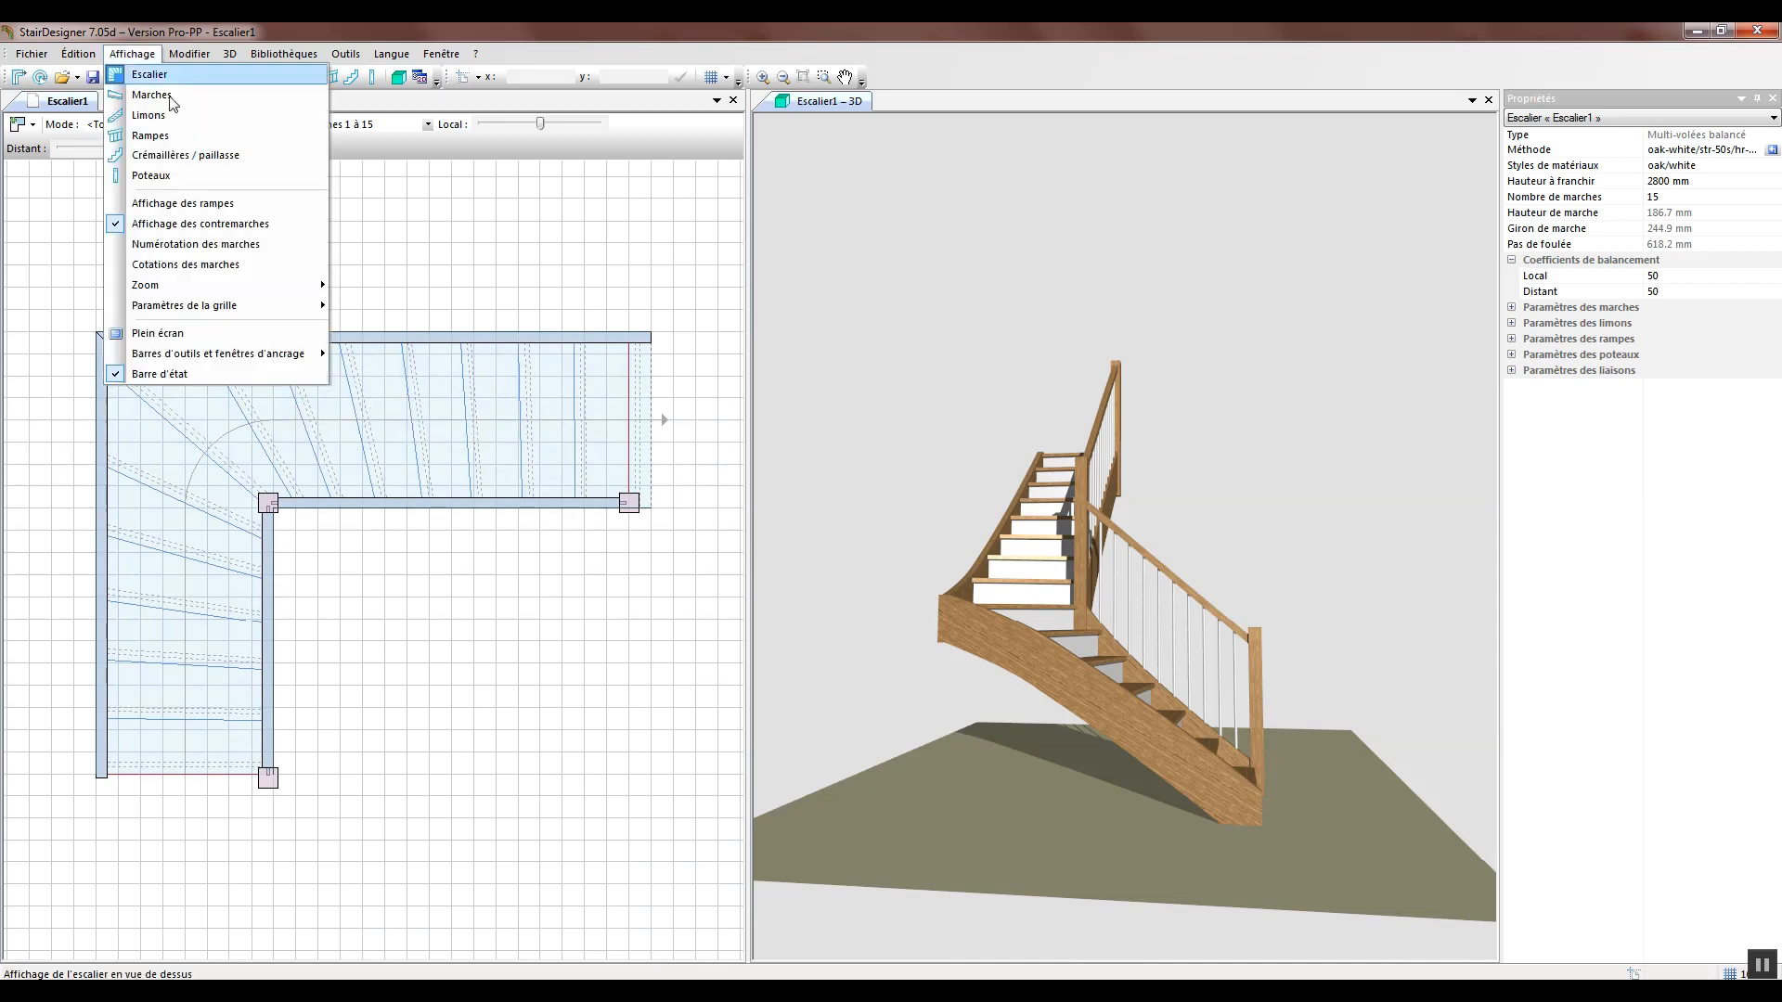
pyautogui.click(202, 267)
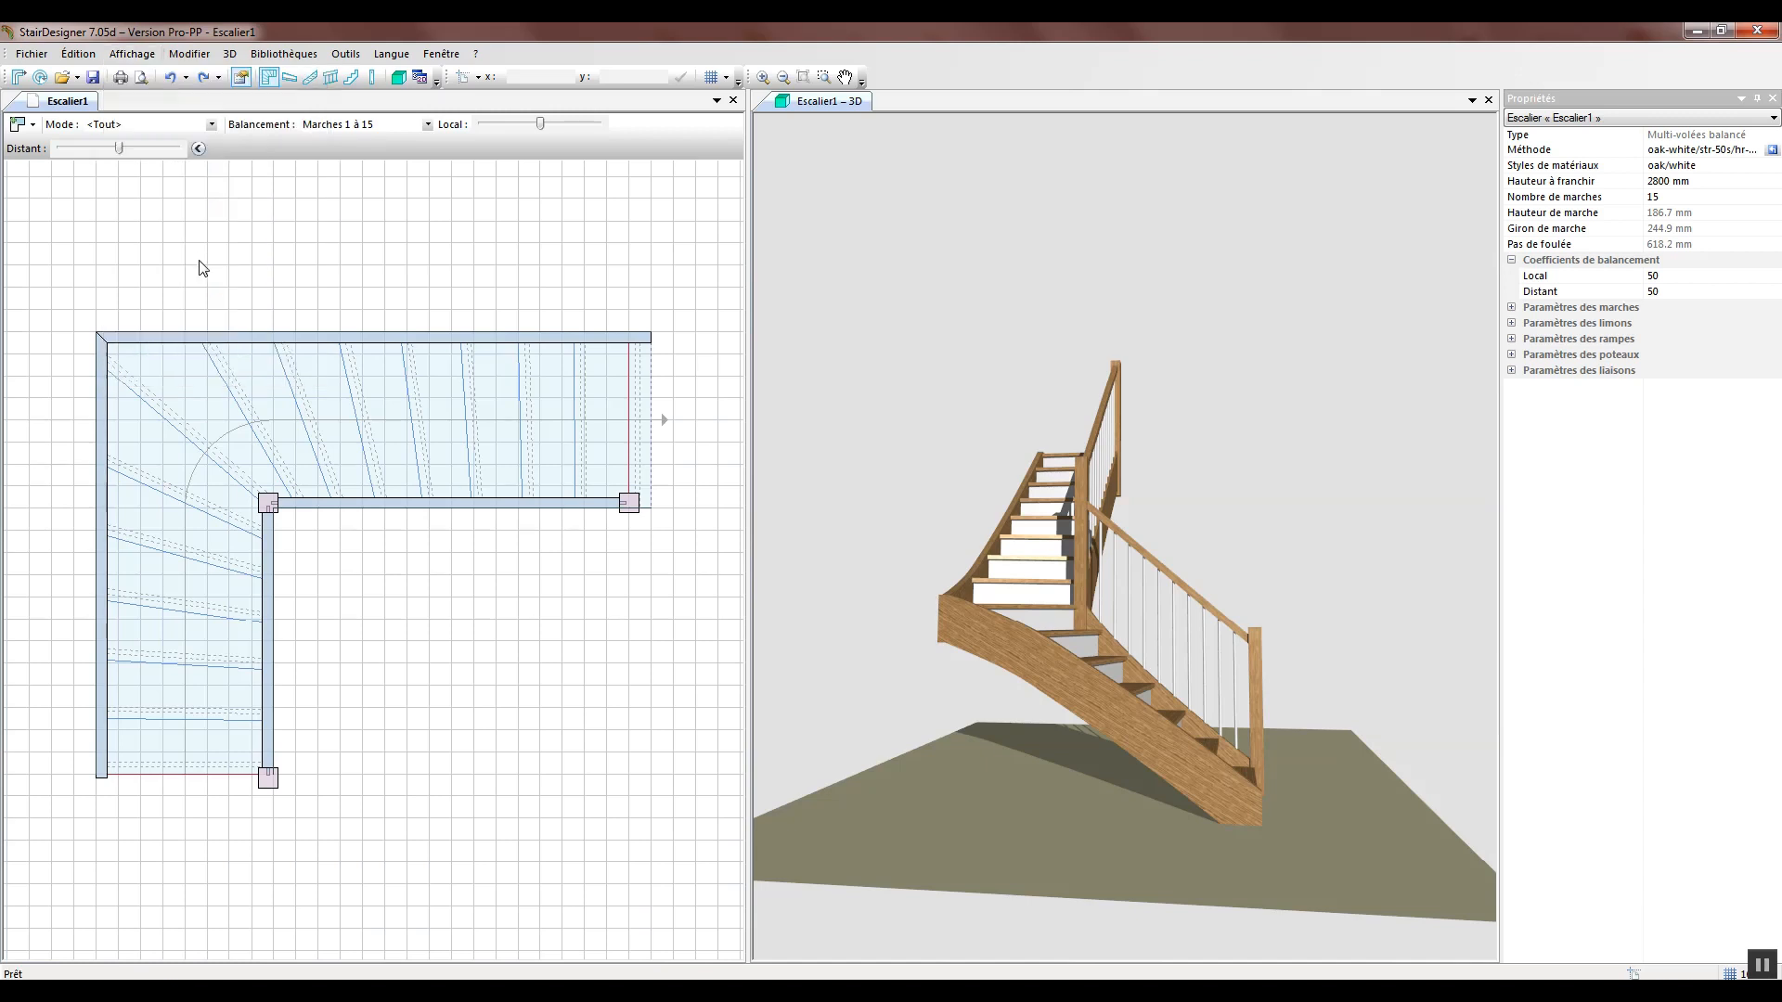
pyautogui.click(132, 52)
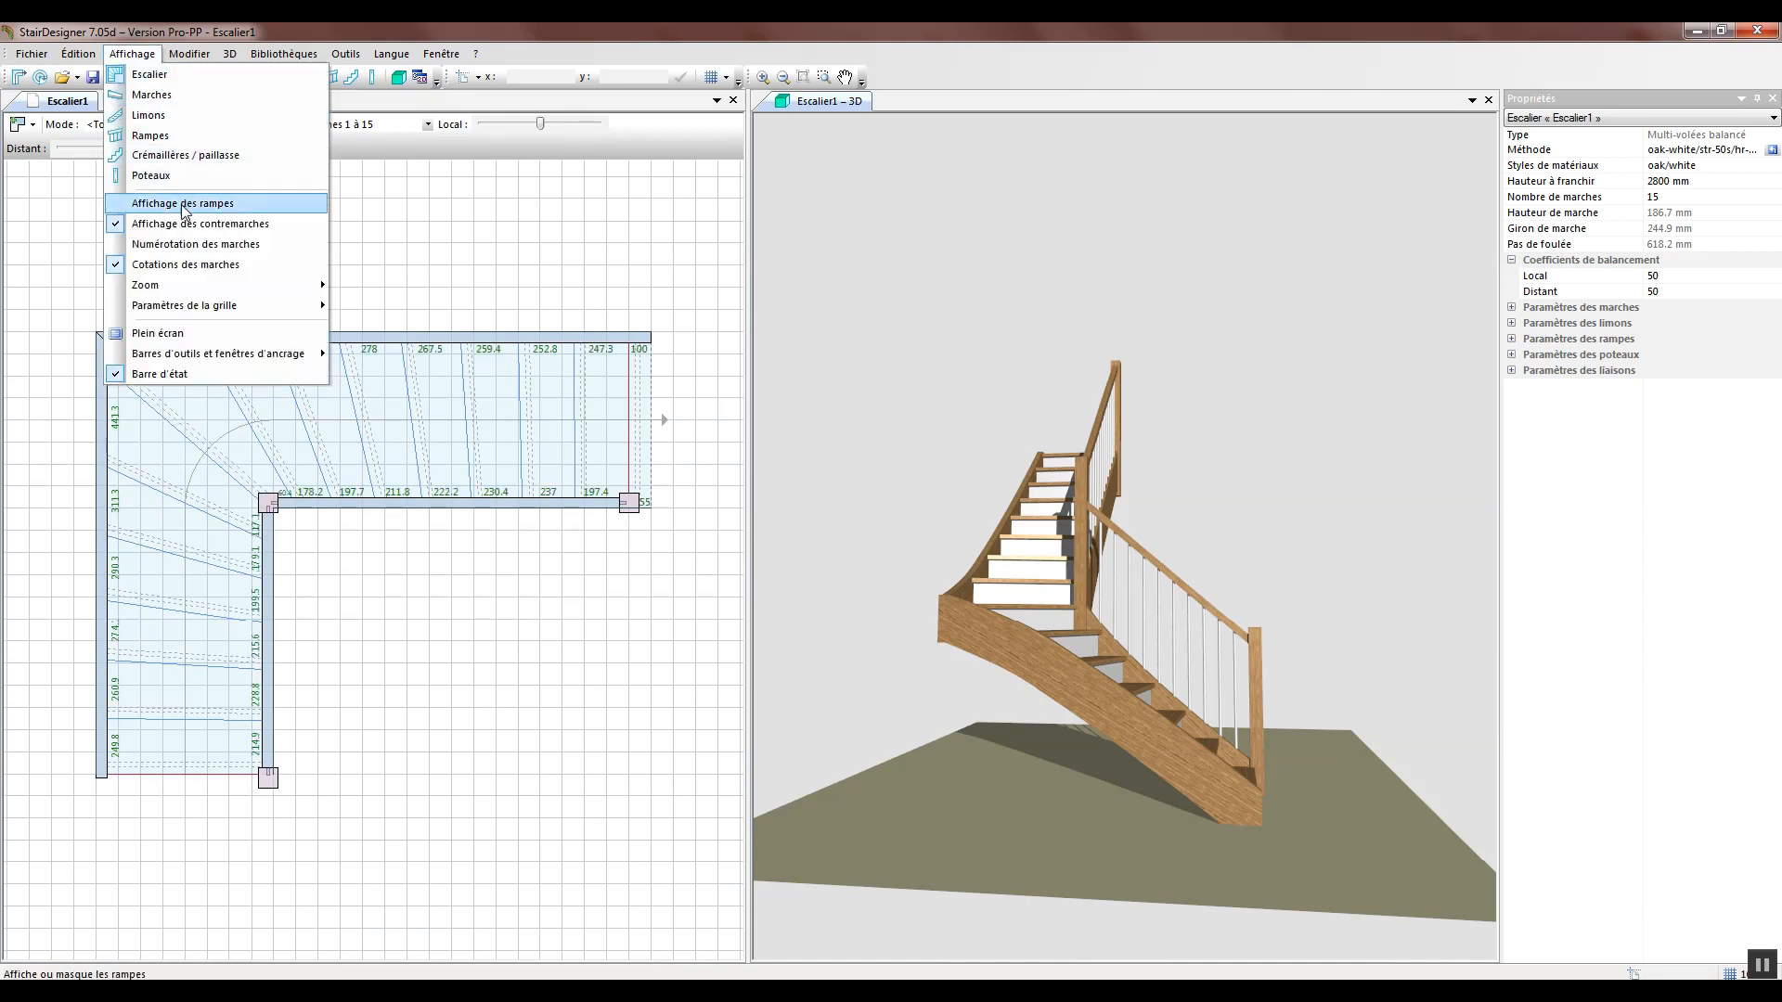
pyautogui.click(173, 253)
# Set the plan's grid spacing to Faible
pyautogui.click(132, 53)
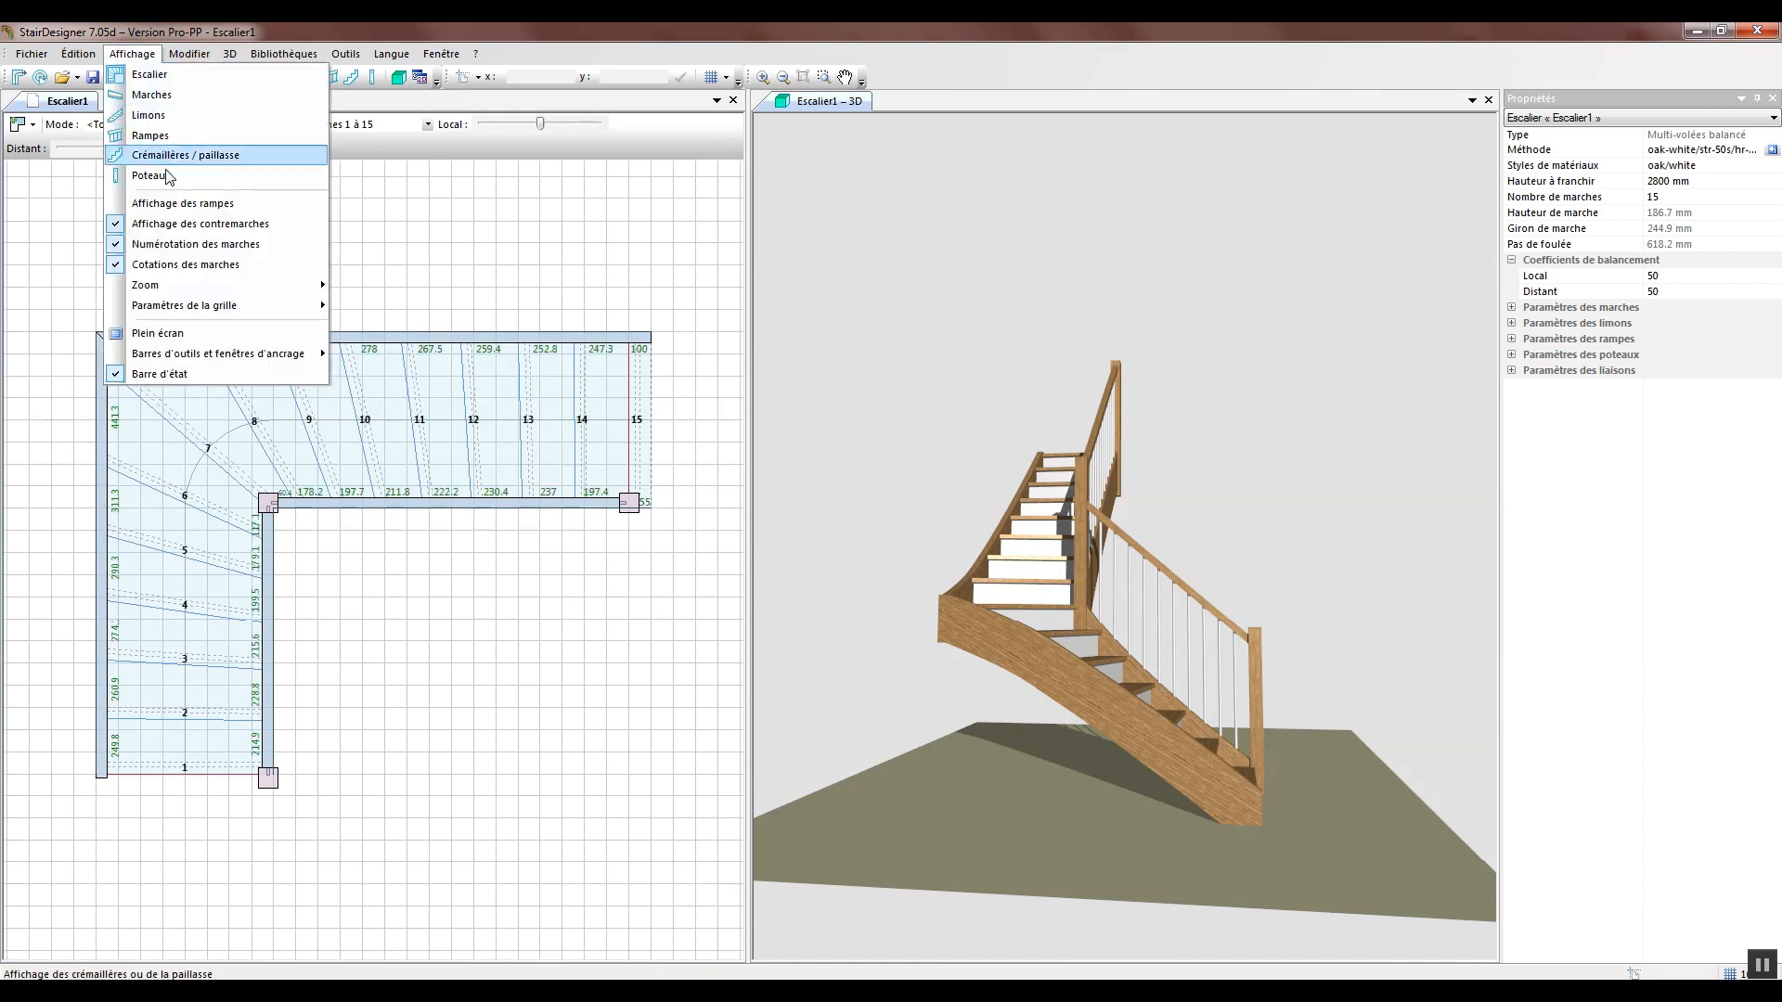
pyautogui.moveTo(183, 293)
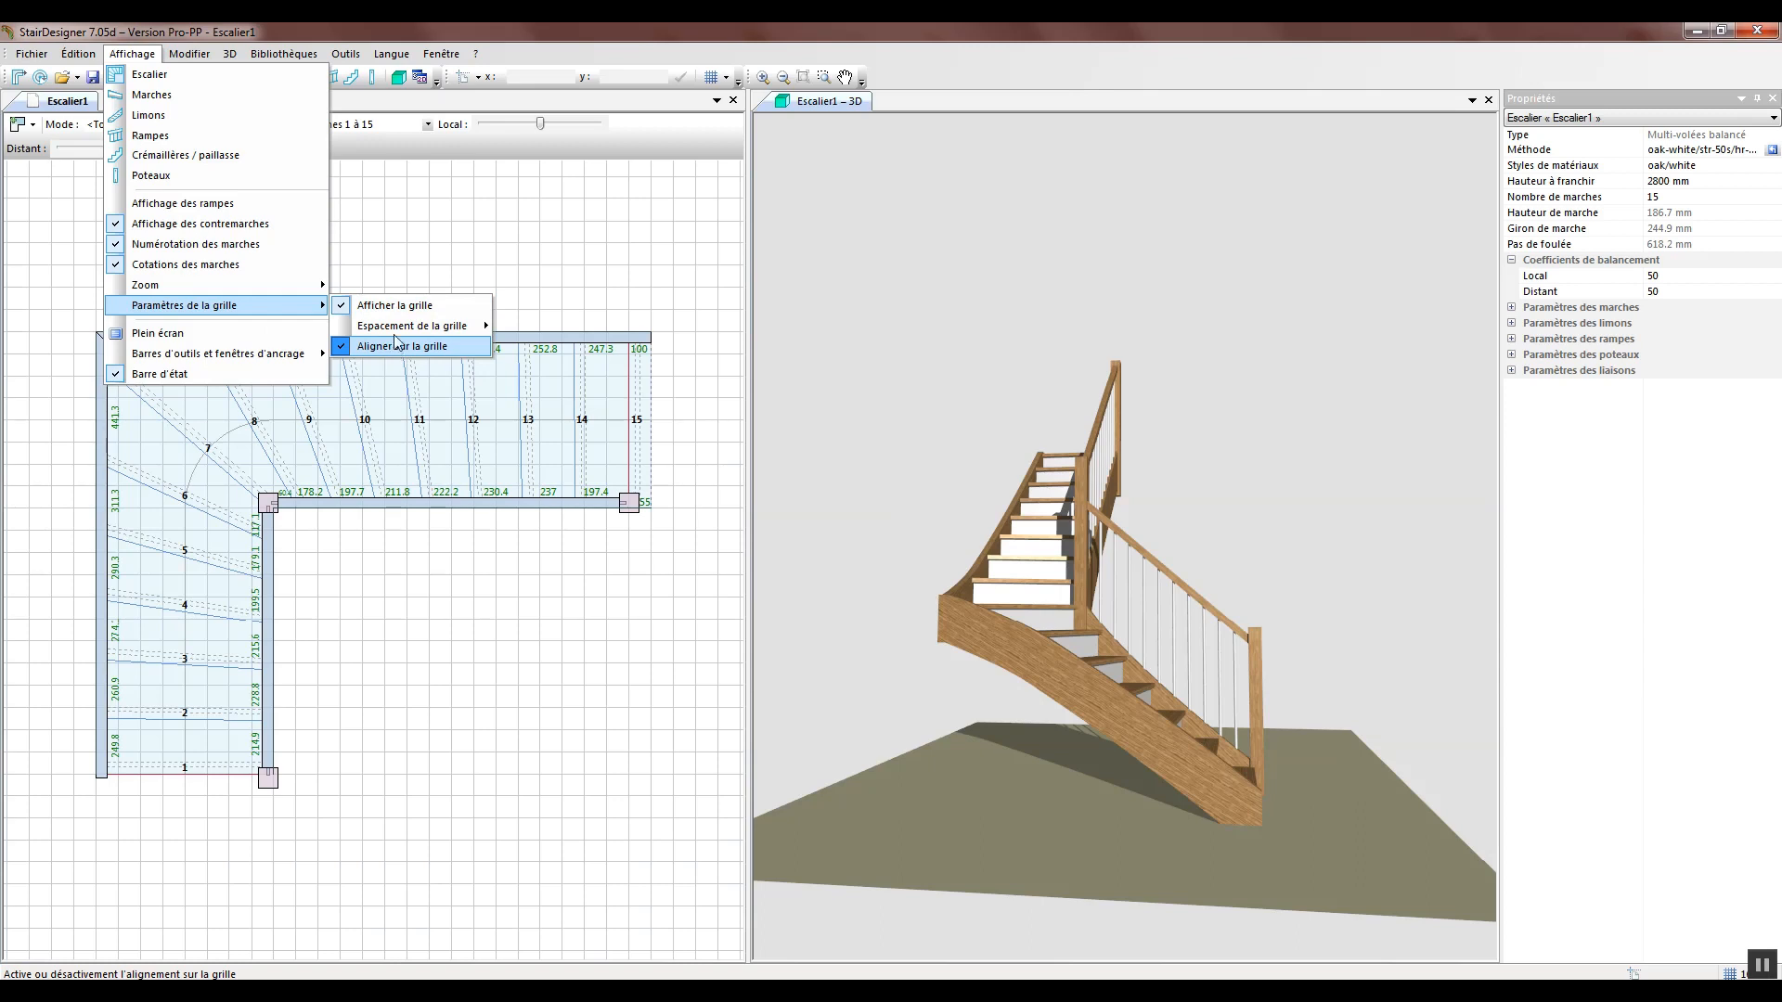
pyautogui.moveTo(396, 335)
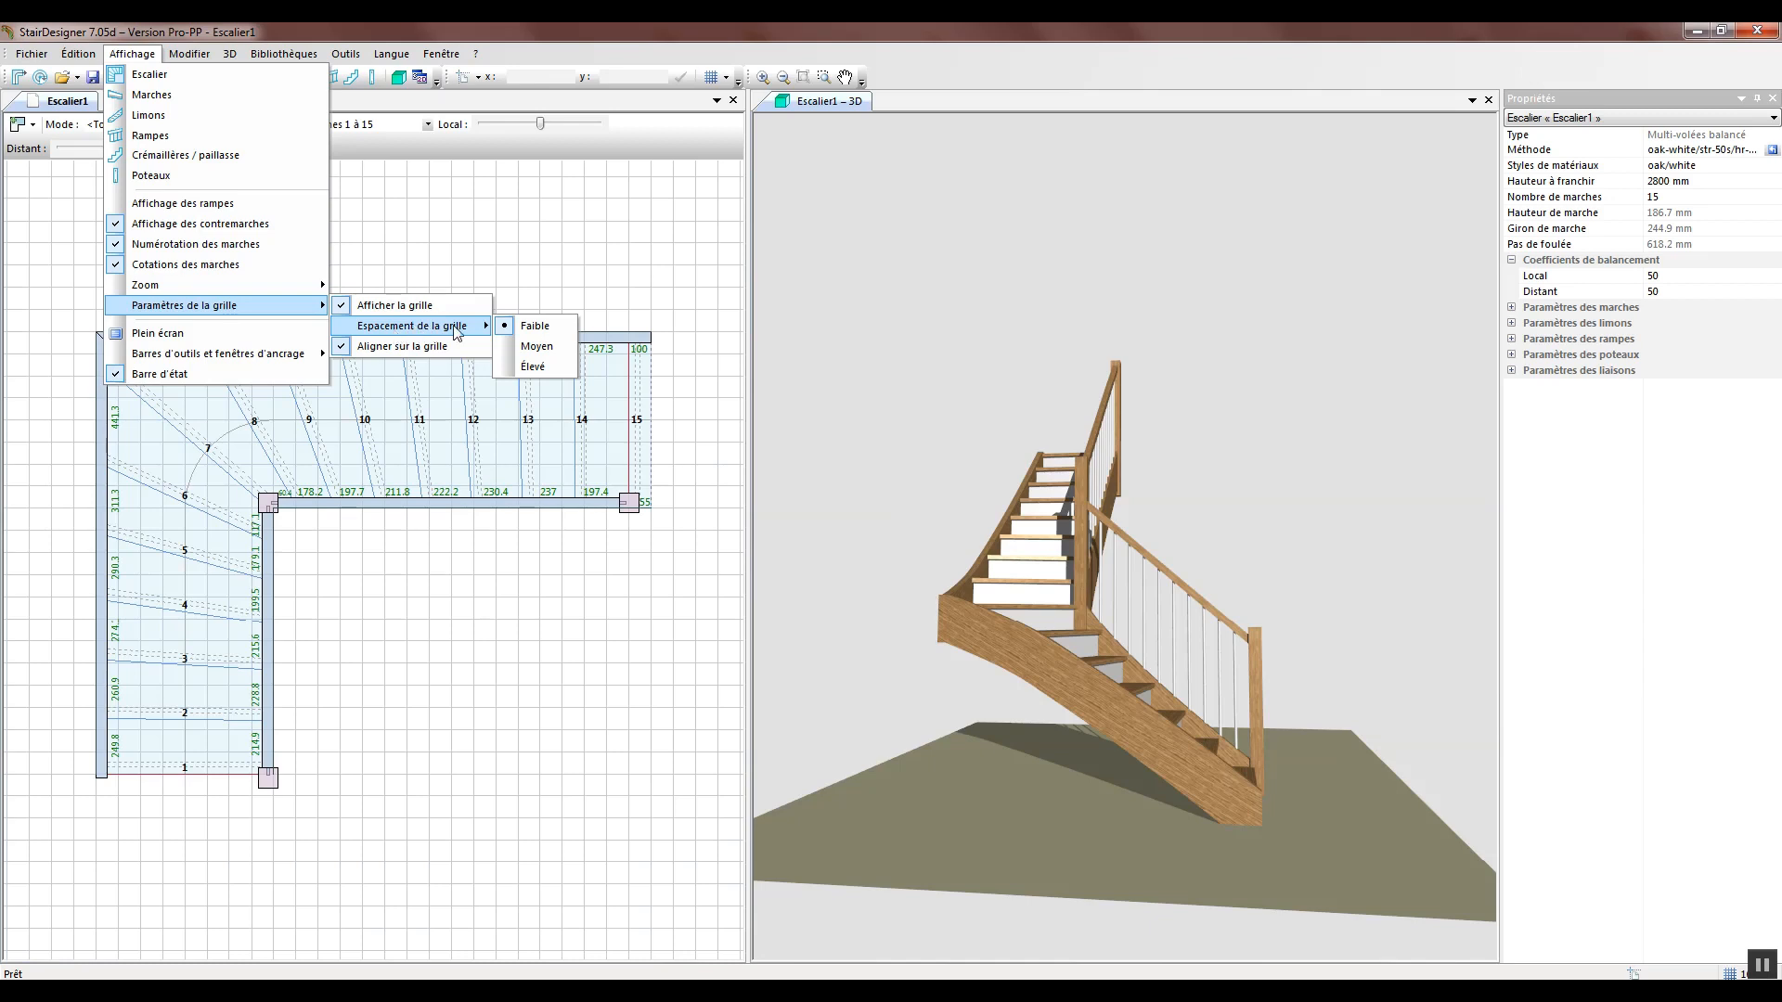
pyautogui.click(538, 326)
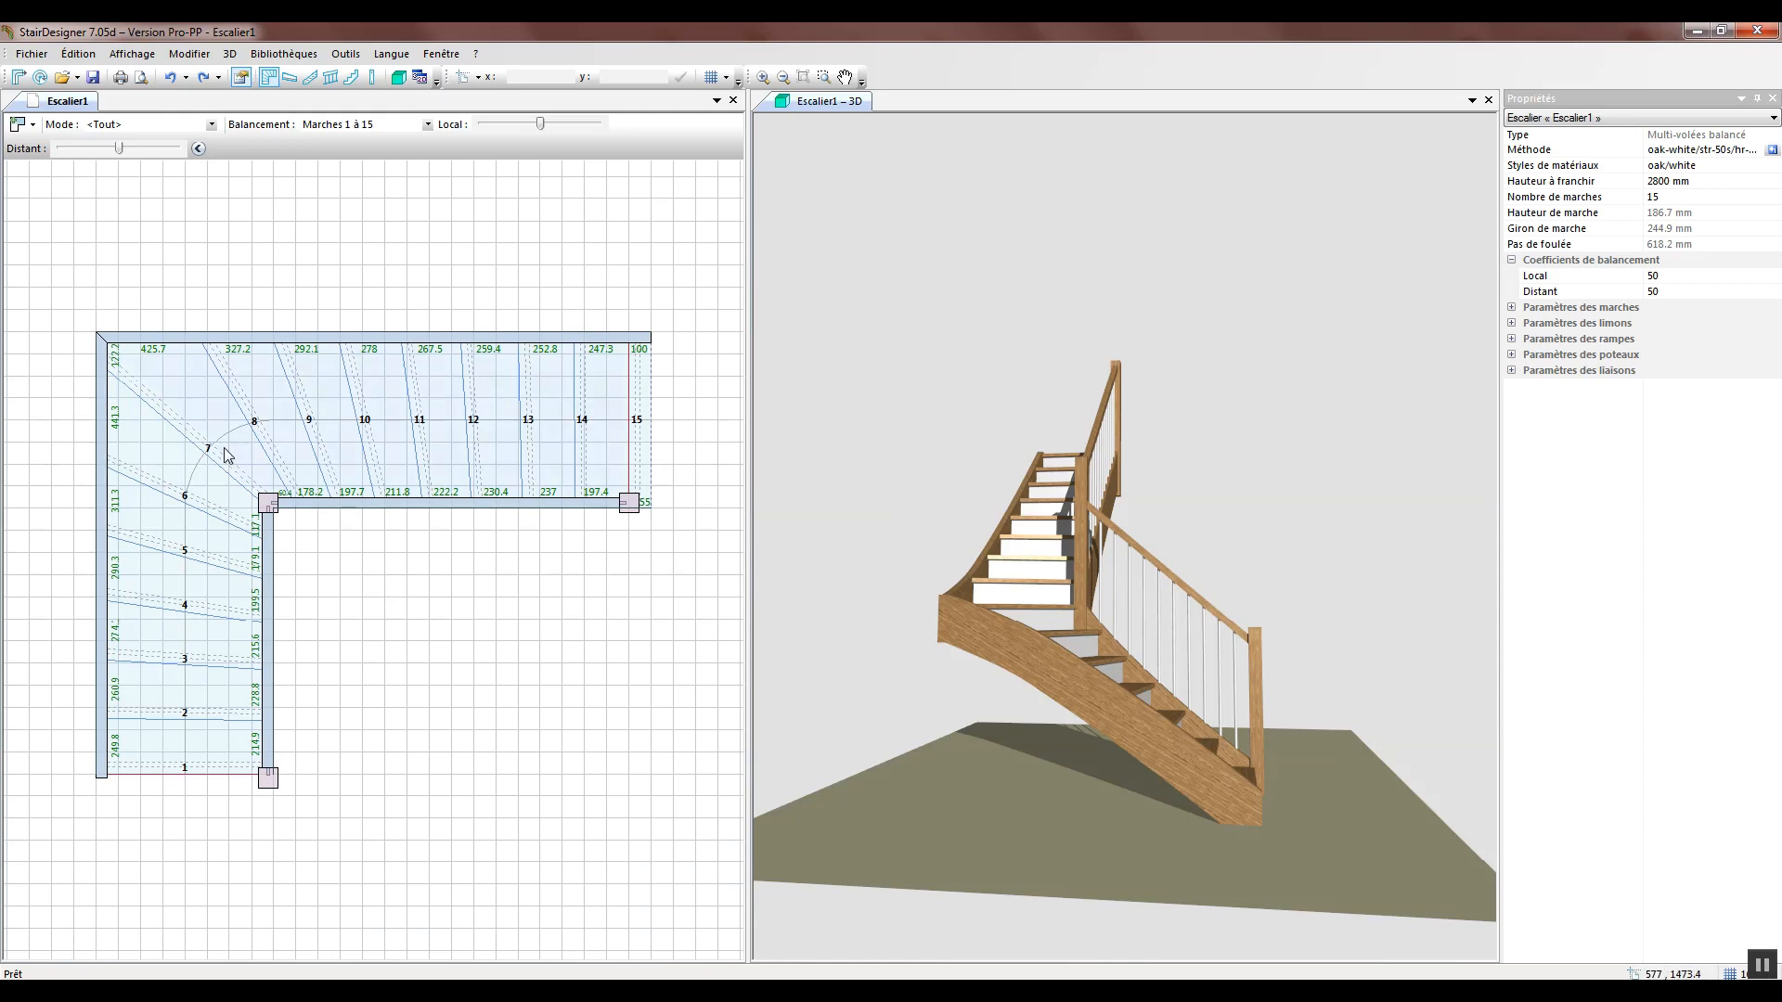
# Examine how the grid subdivides at different zoom levels around the stringer corner, and bring the whole staircase plan back into view
pyautogui.moveTo(232, 459); pyautogui.dragTo(326, 526, button='middle')
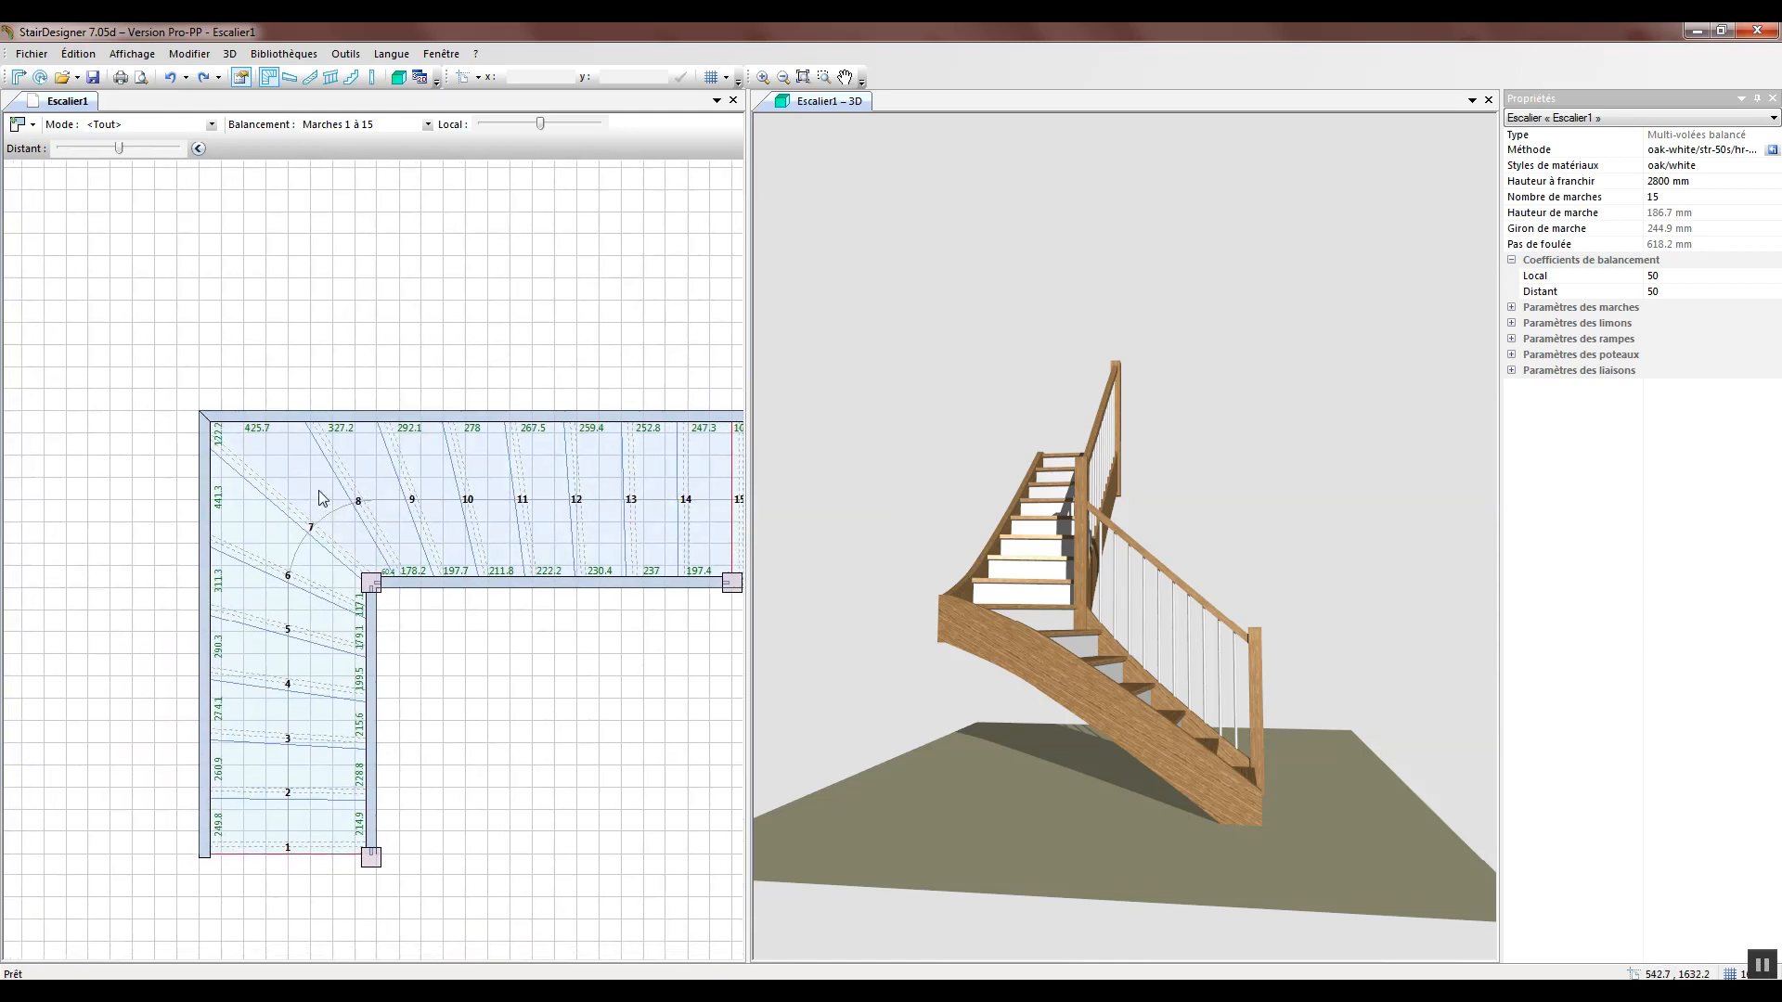
pyautogui.moveTo(302, 525); pyautogui.dragTo(416, 594, button='middle')
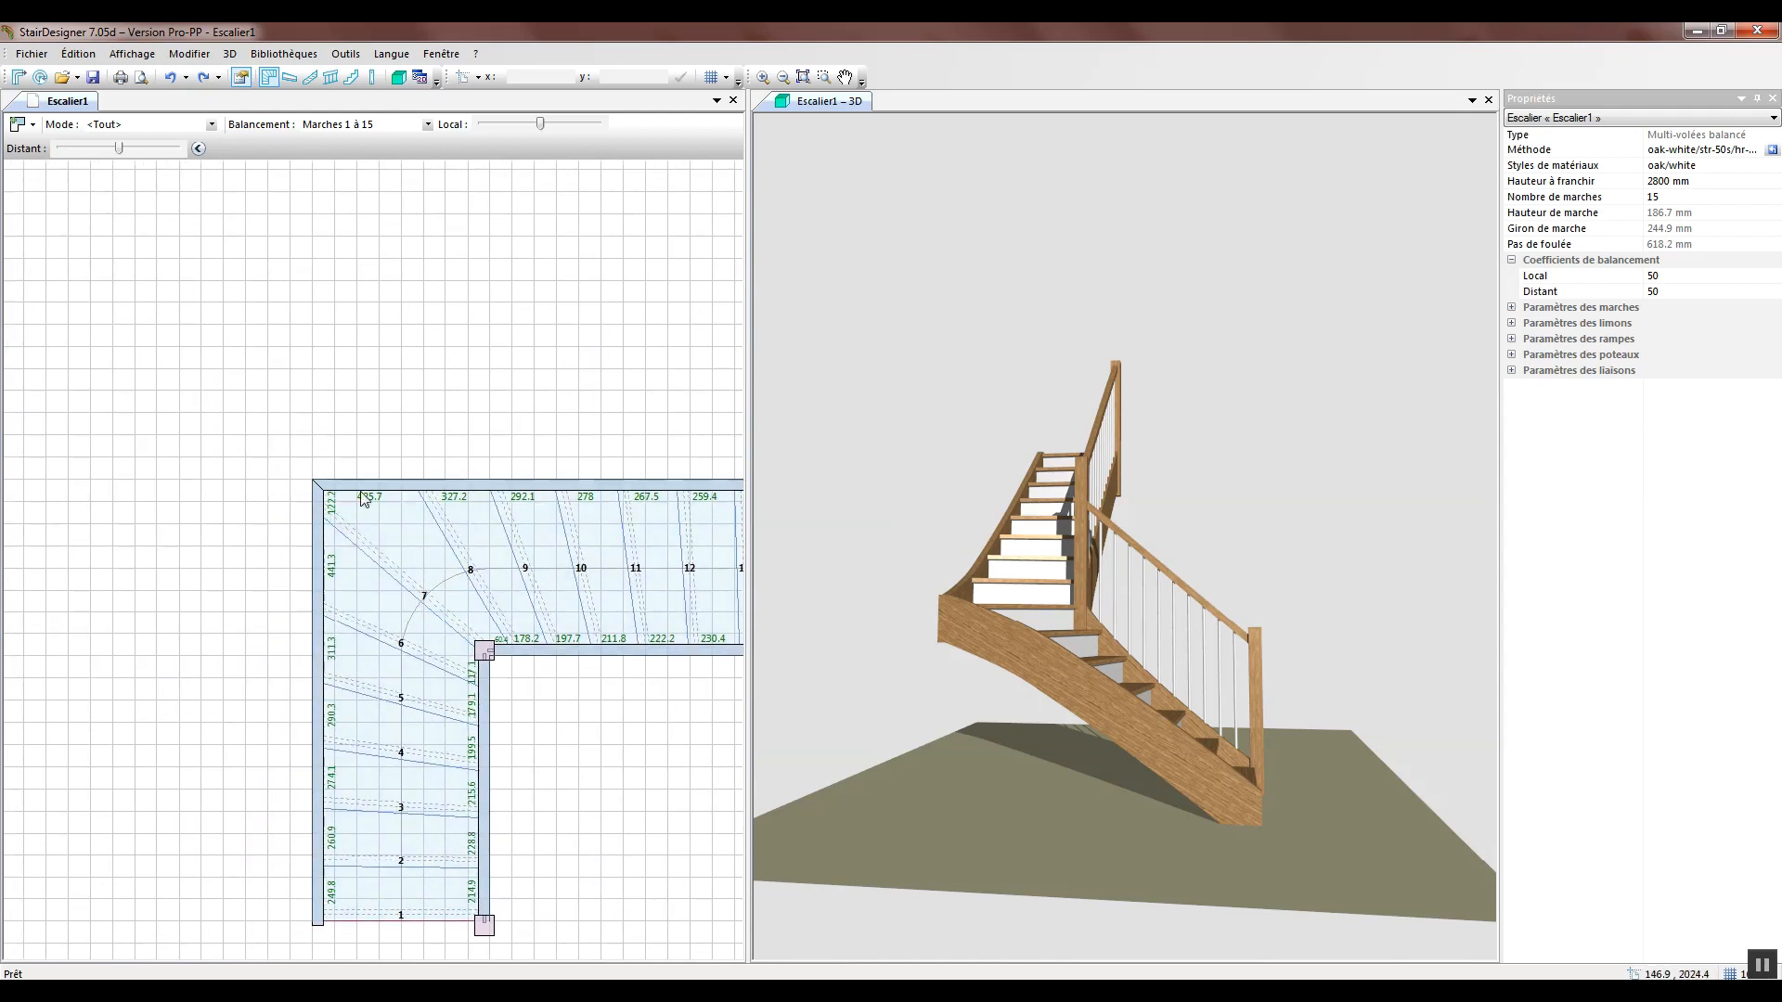
pyautogui.scroll(-1, 370, 504)
pyautogui.scroll(1, 370, 504)
pyautogui.scroll(4, 370, 504)
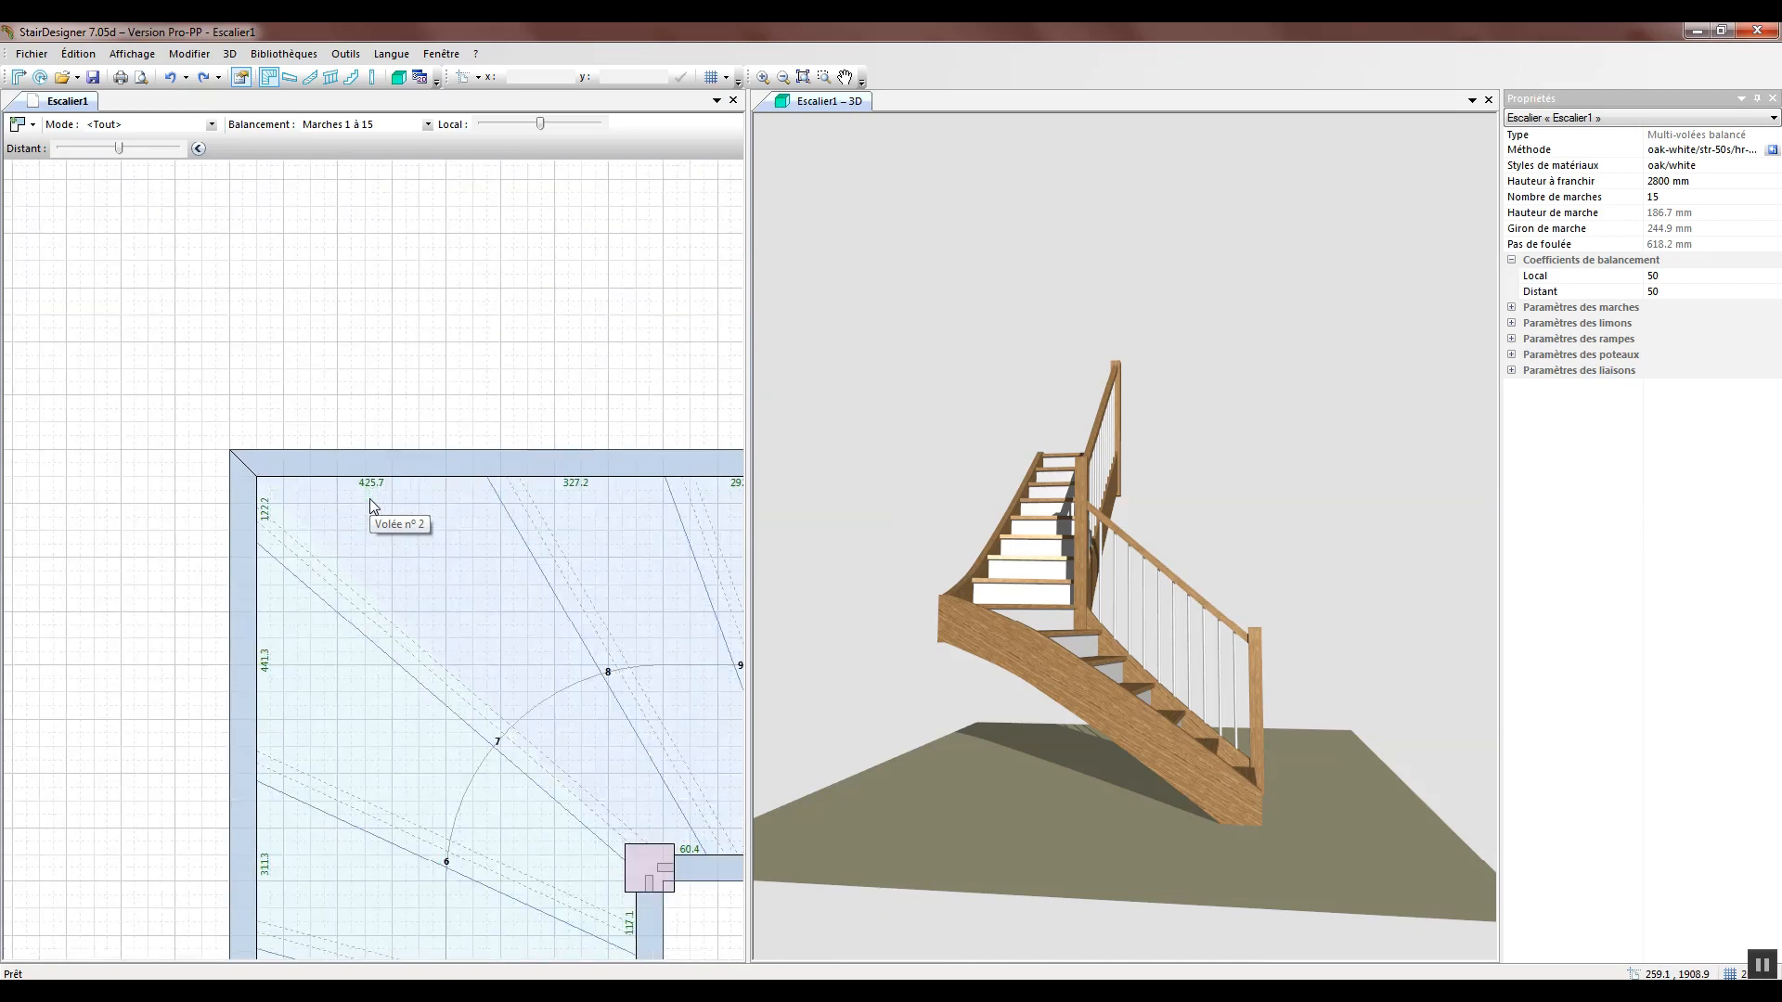
pyautogui.scroll(1, 370, 504)
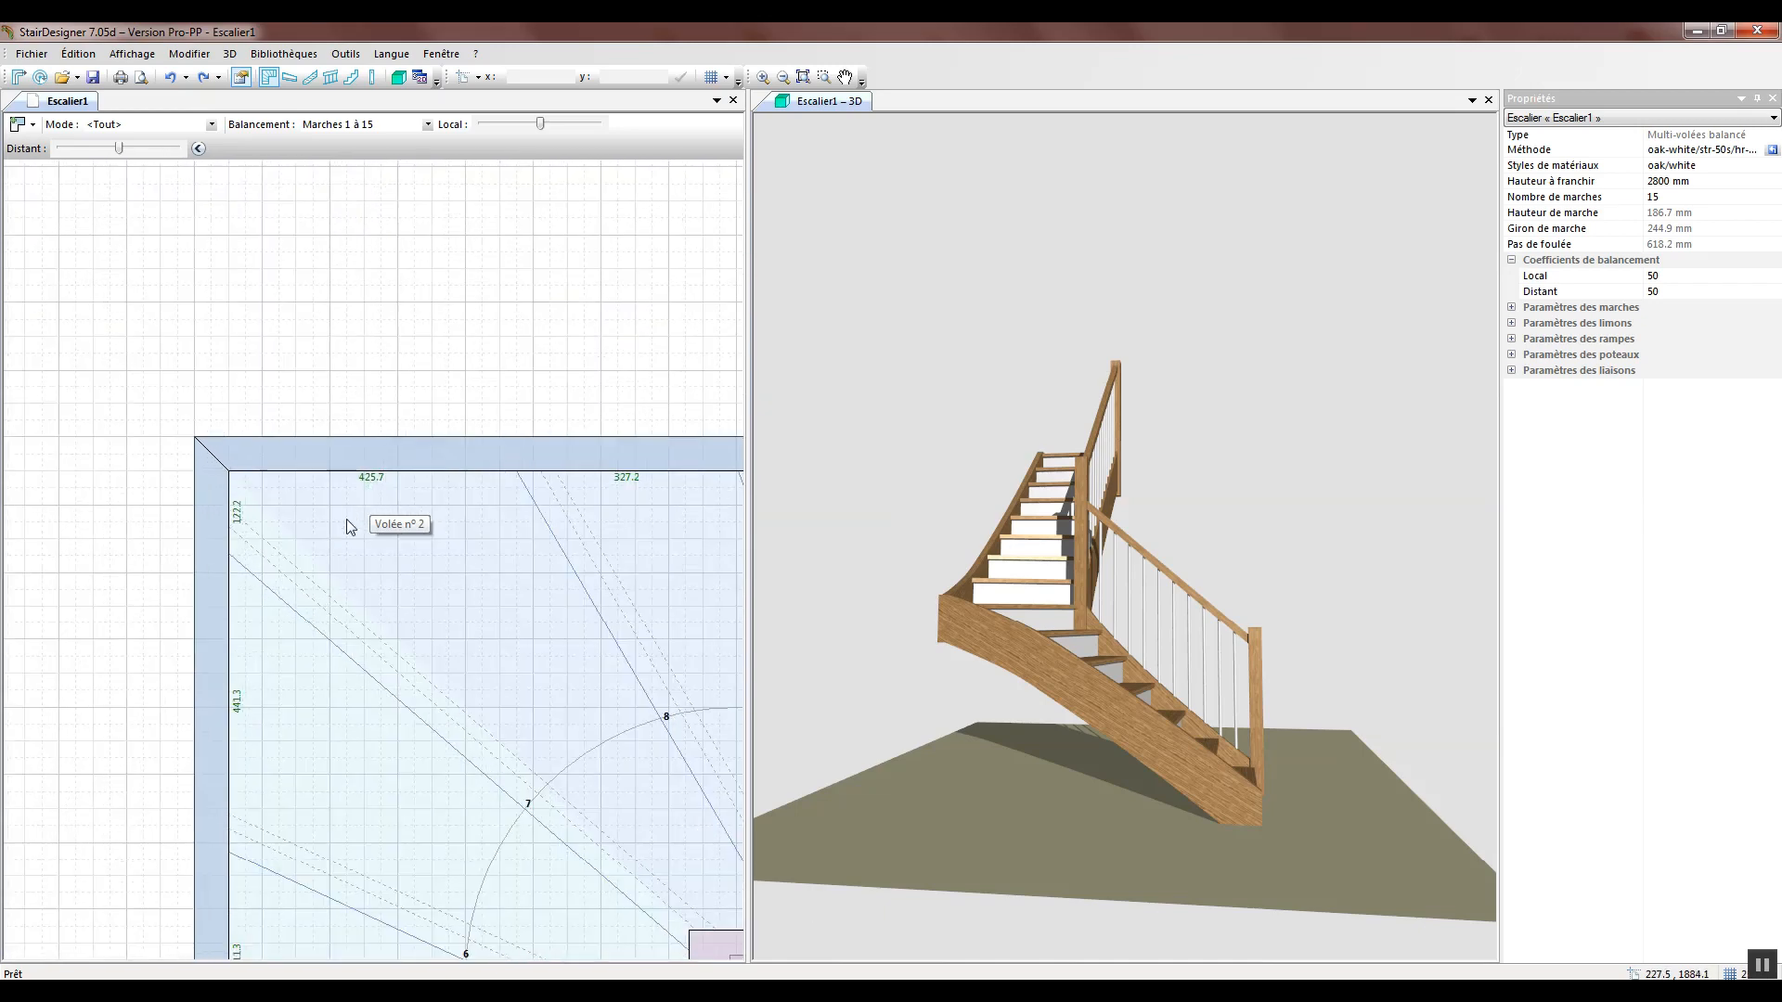
pyautogui.scroll(1, 339, 500)
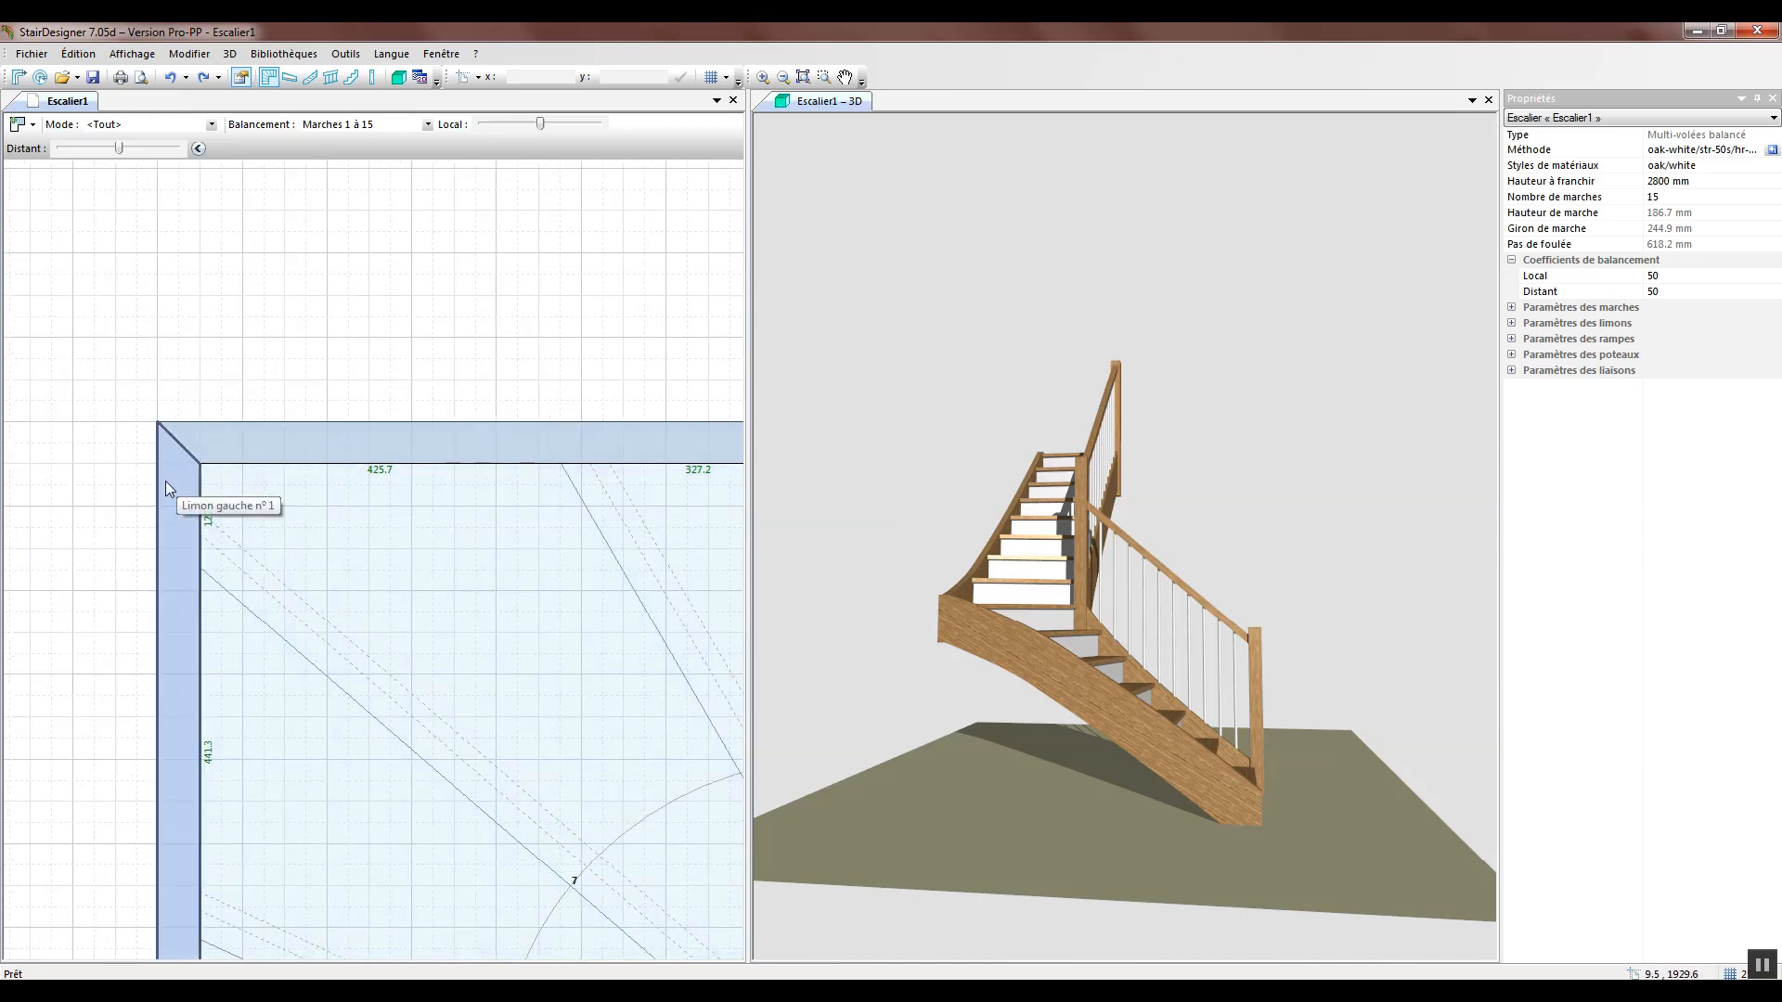
pyautogui.scroll(2, 271, 509)
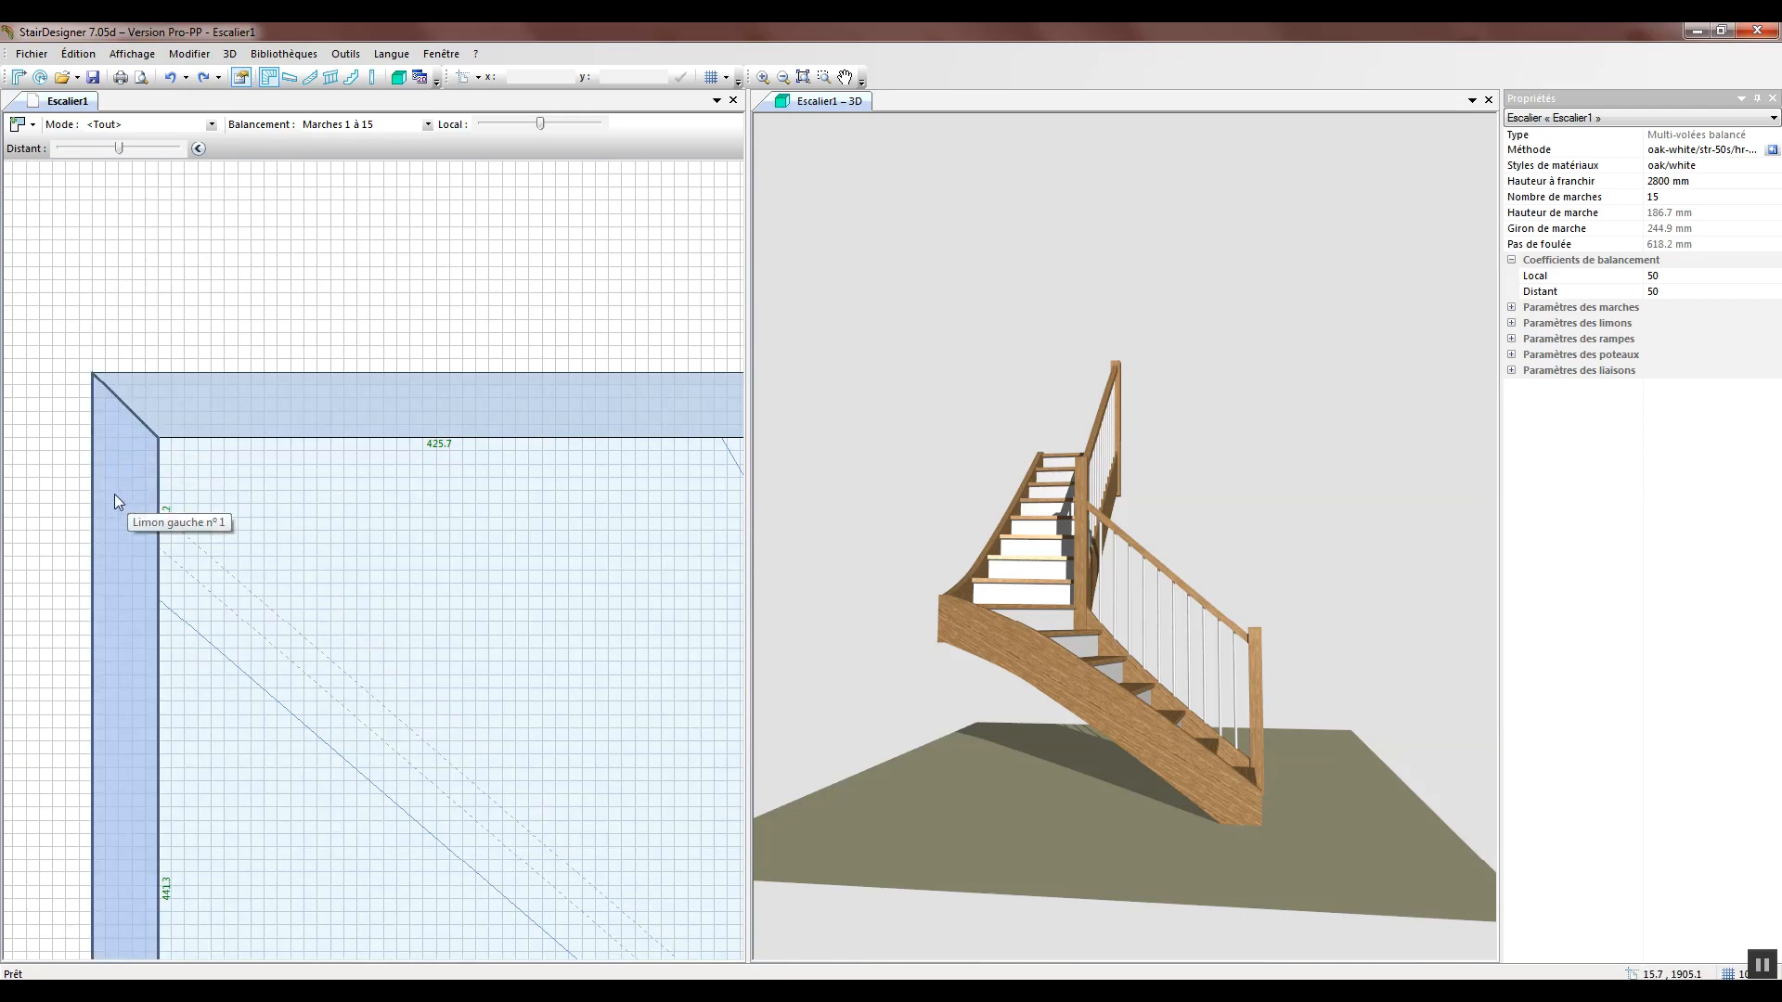
pyautogui.moveTo(305, 557); pyautogui.dragTo(481, 621, button='middle')
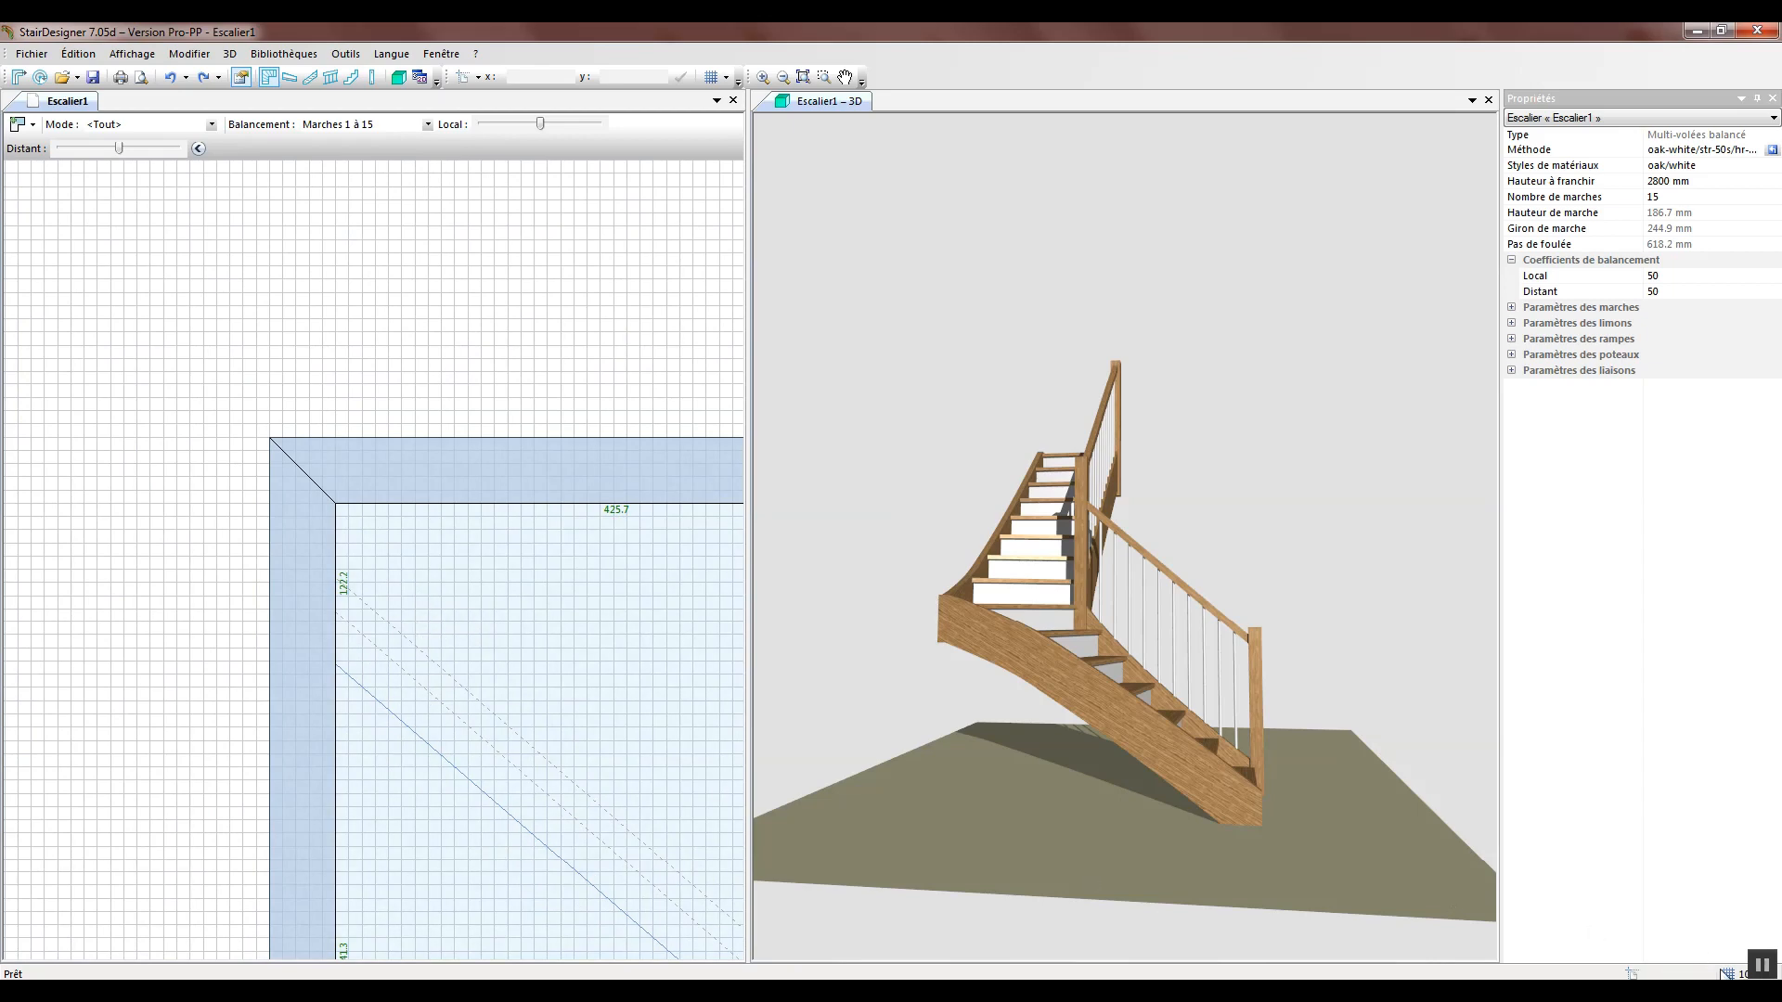
pyautogui.scroll(-5, 254, 438)
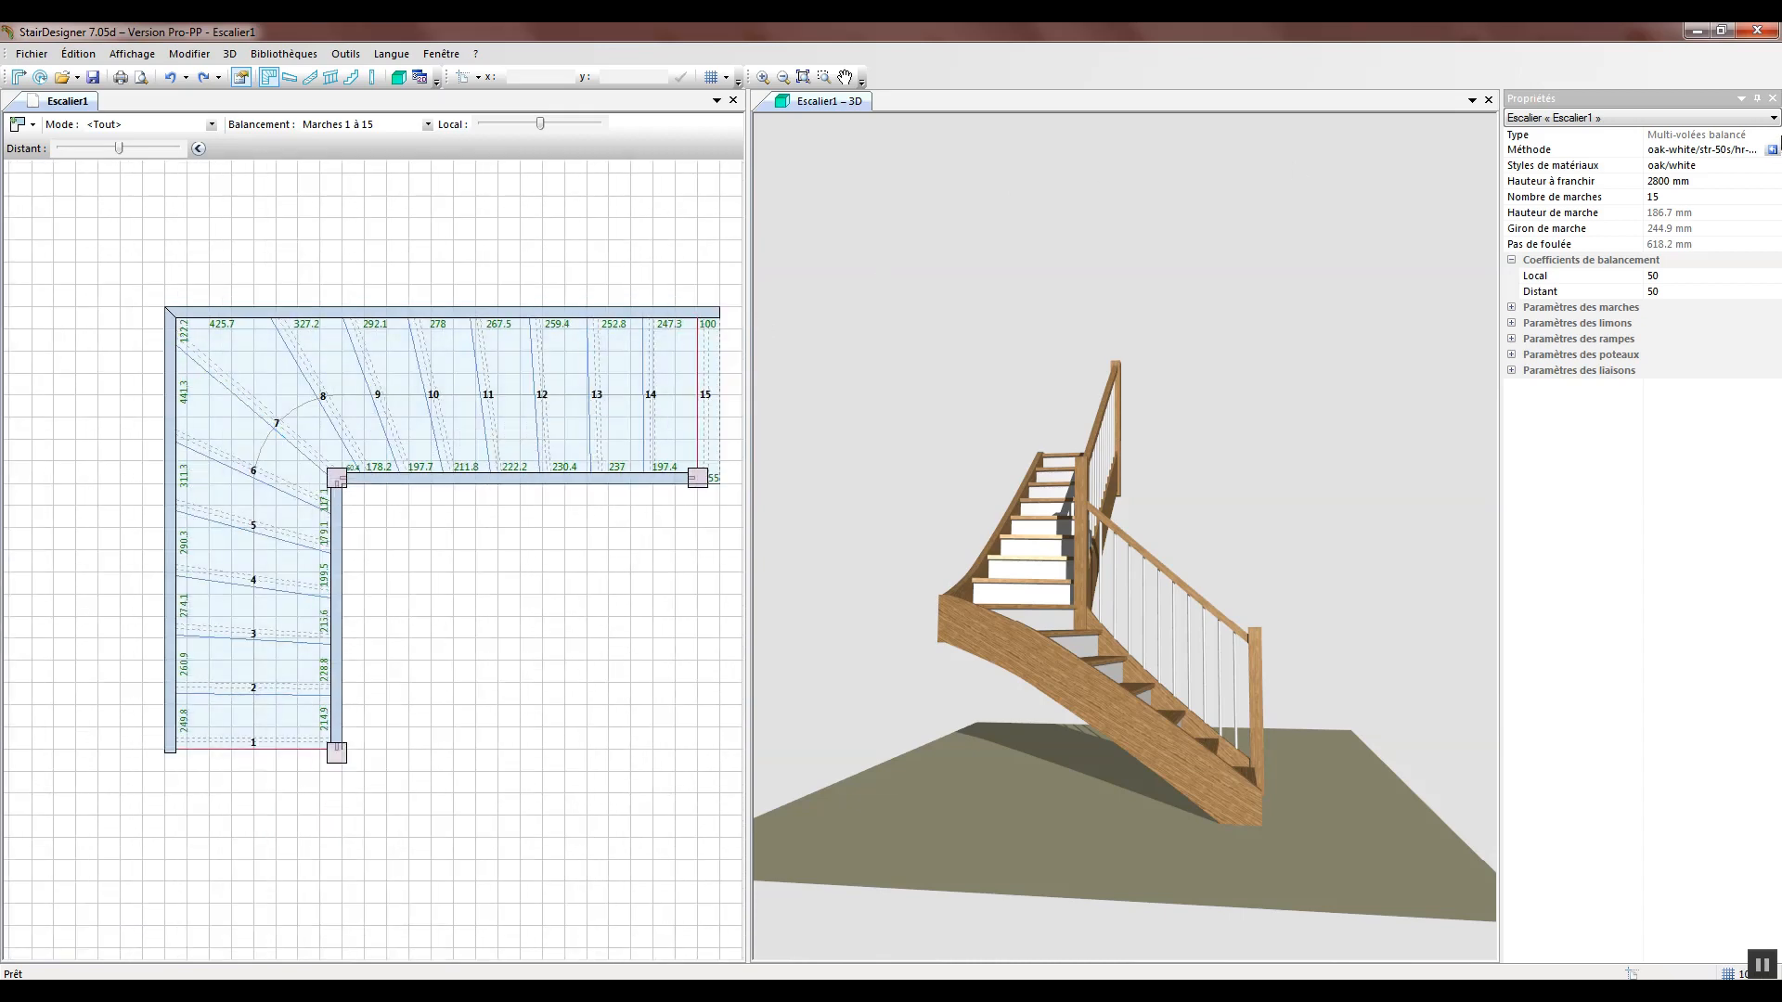
# Close the properties window and bring it back beside the 3D view
pyautogui.click(1773, 98)
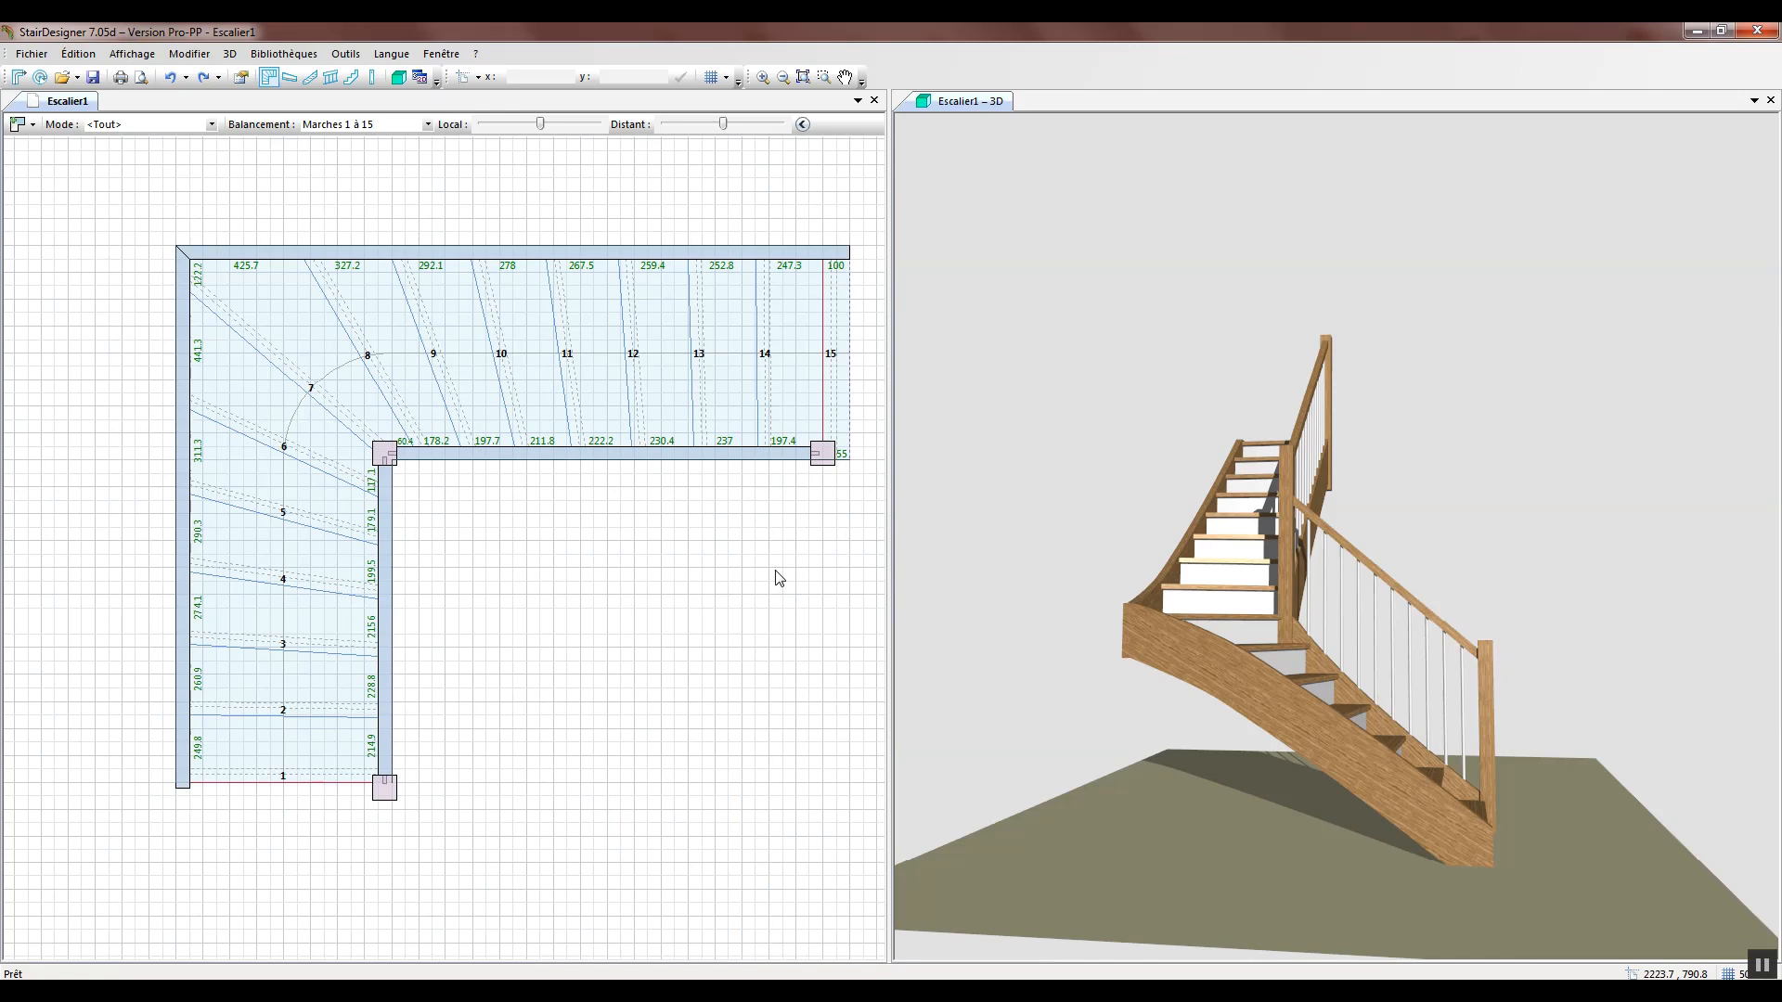
pyautogui.doubleClick(776, 570)
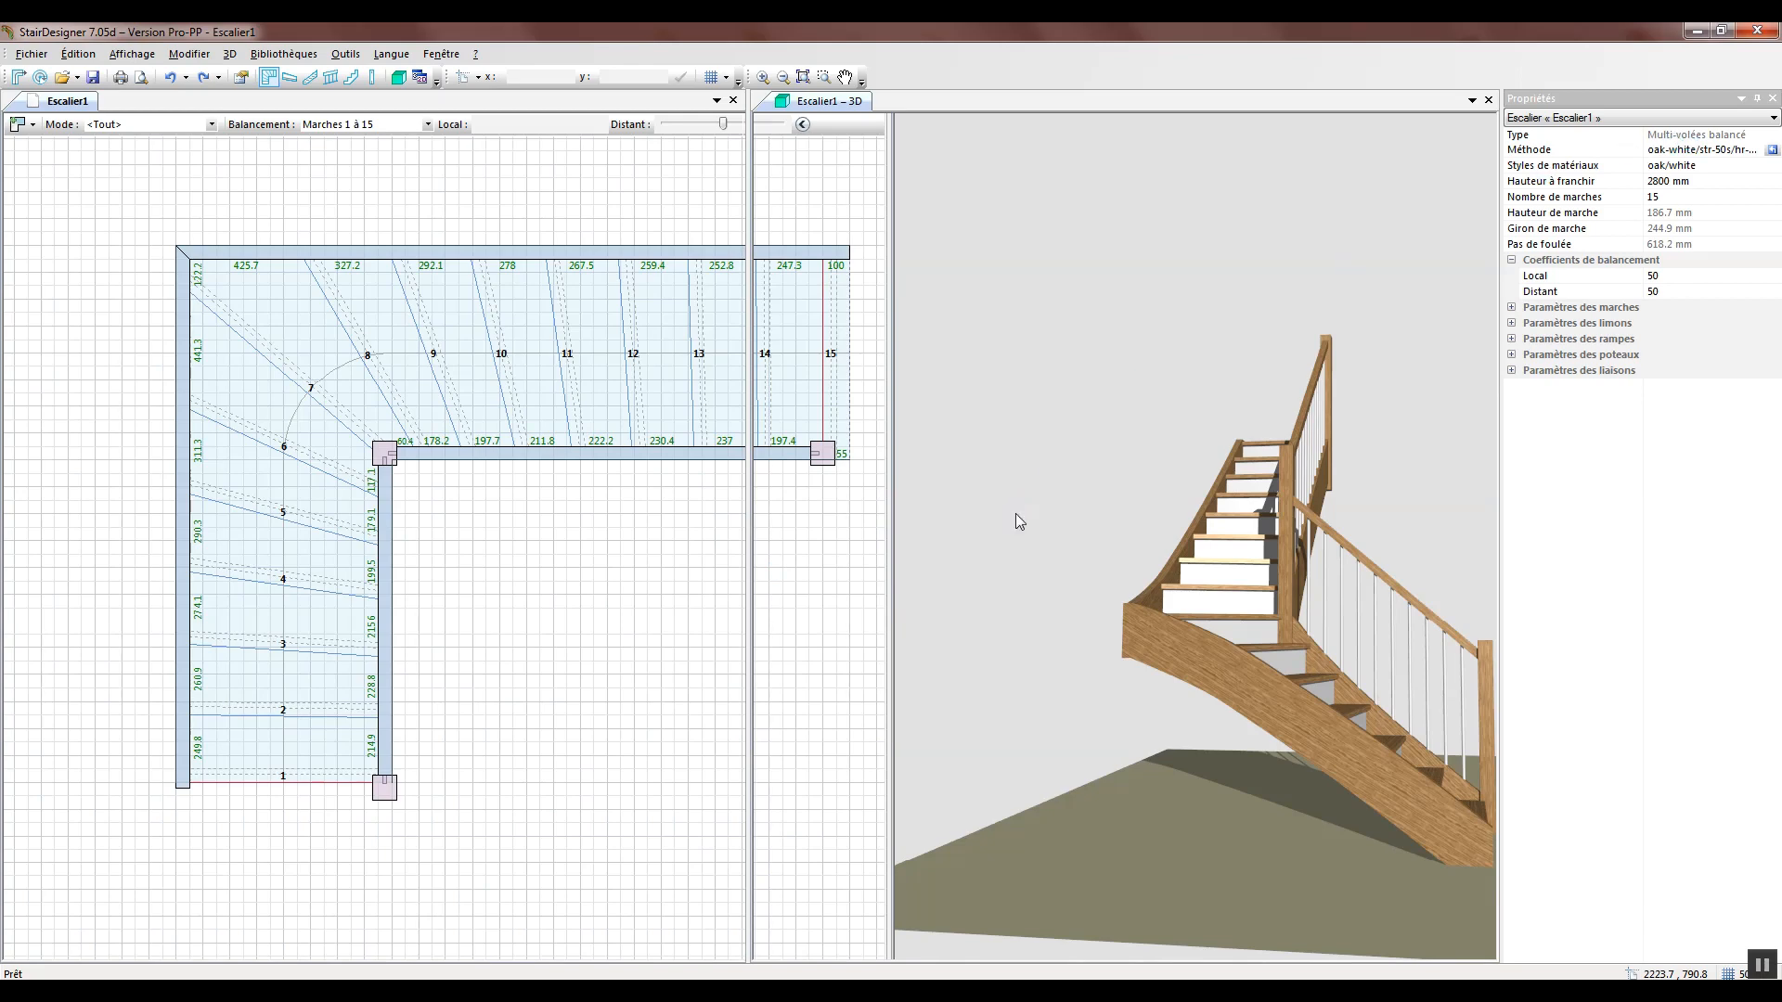
# Examine the list of available toolbars and docking windows
pyautogui.rightClick(529, 53)
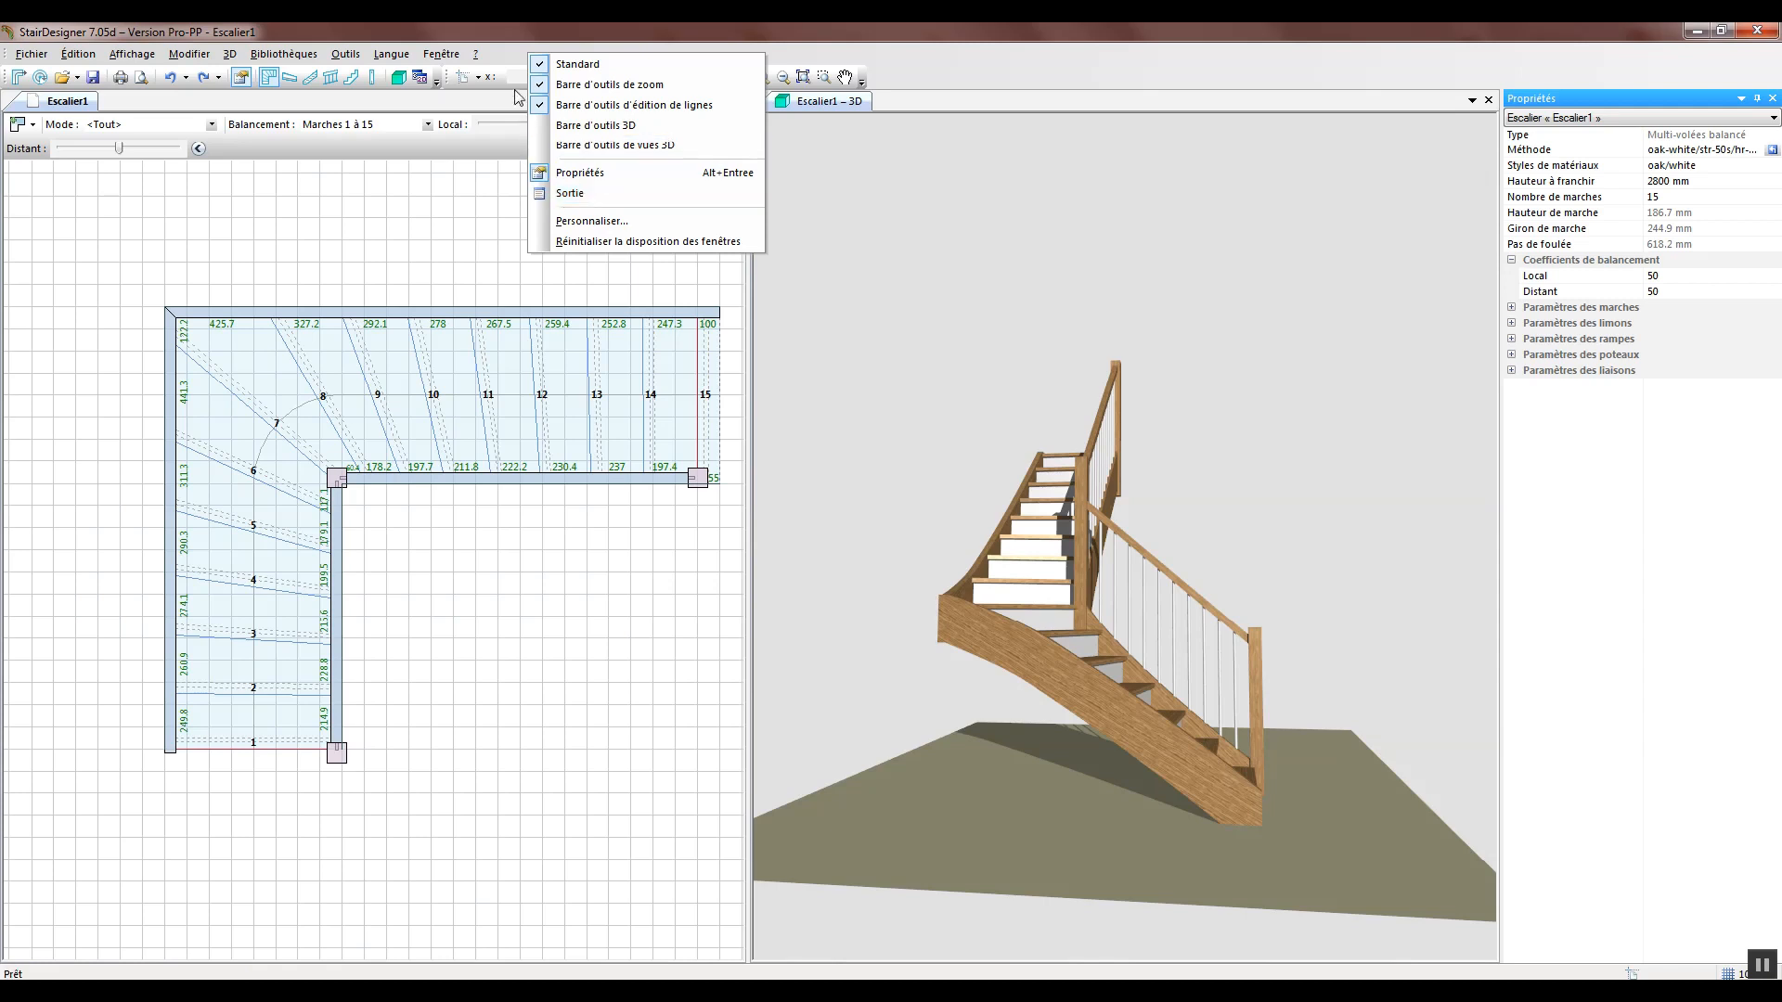
pyautogui.click(476, 220)
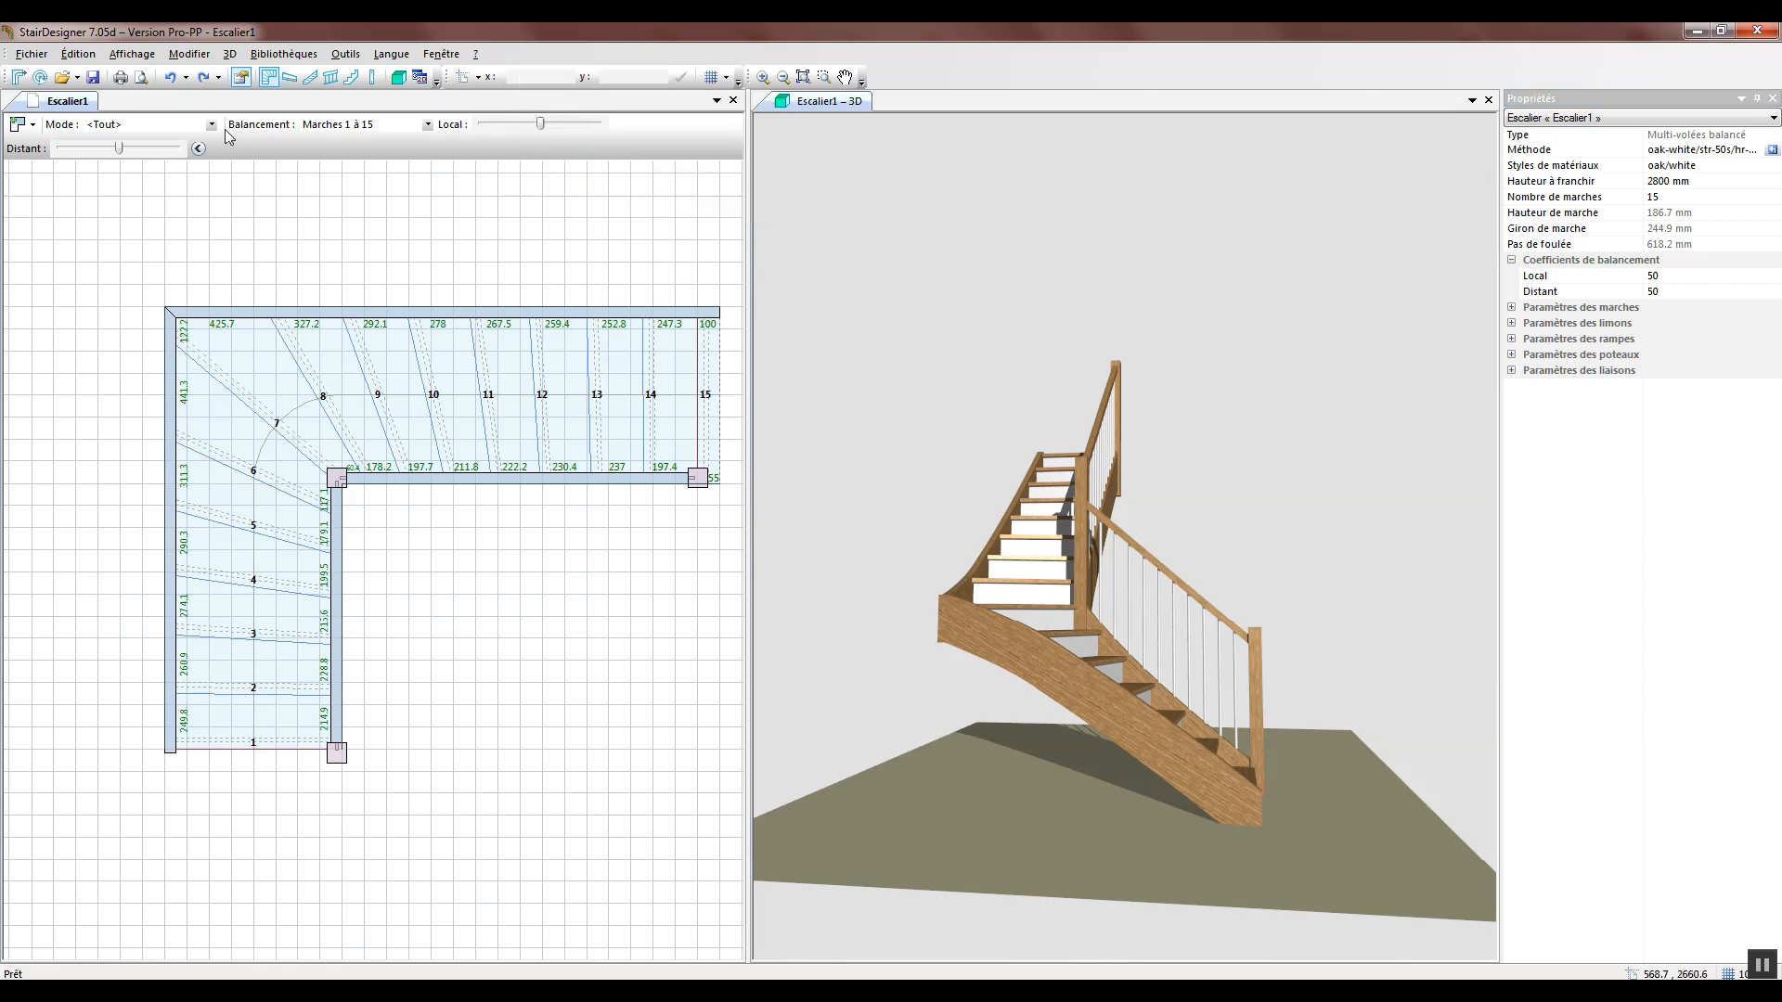
pyautogui.click(132, 54)
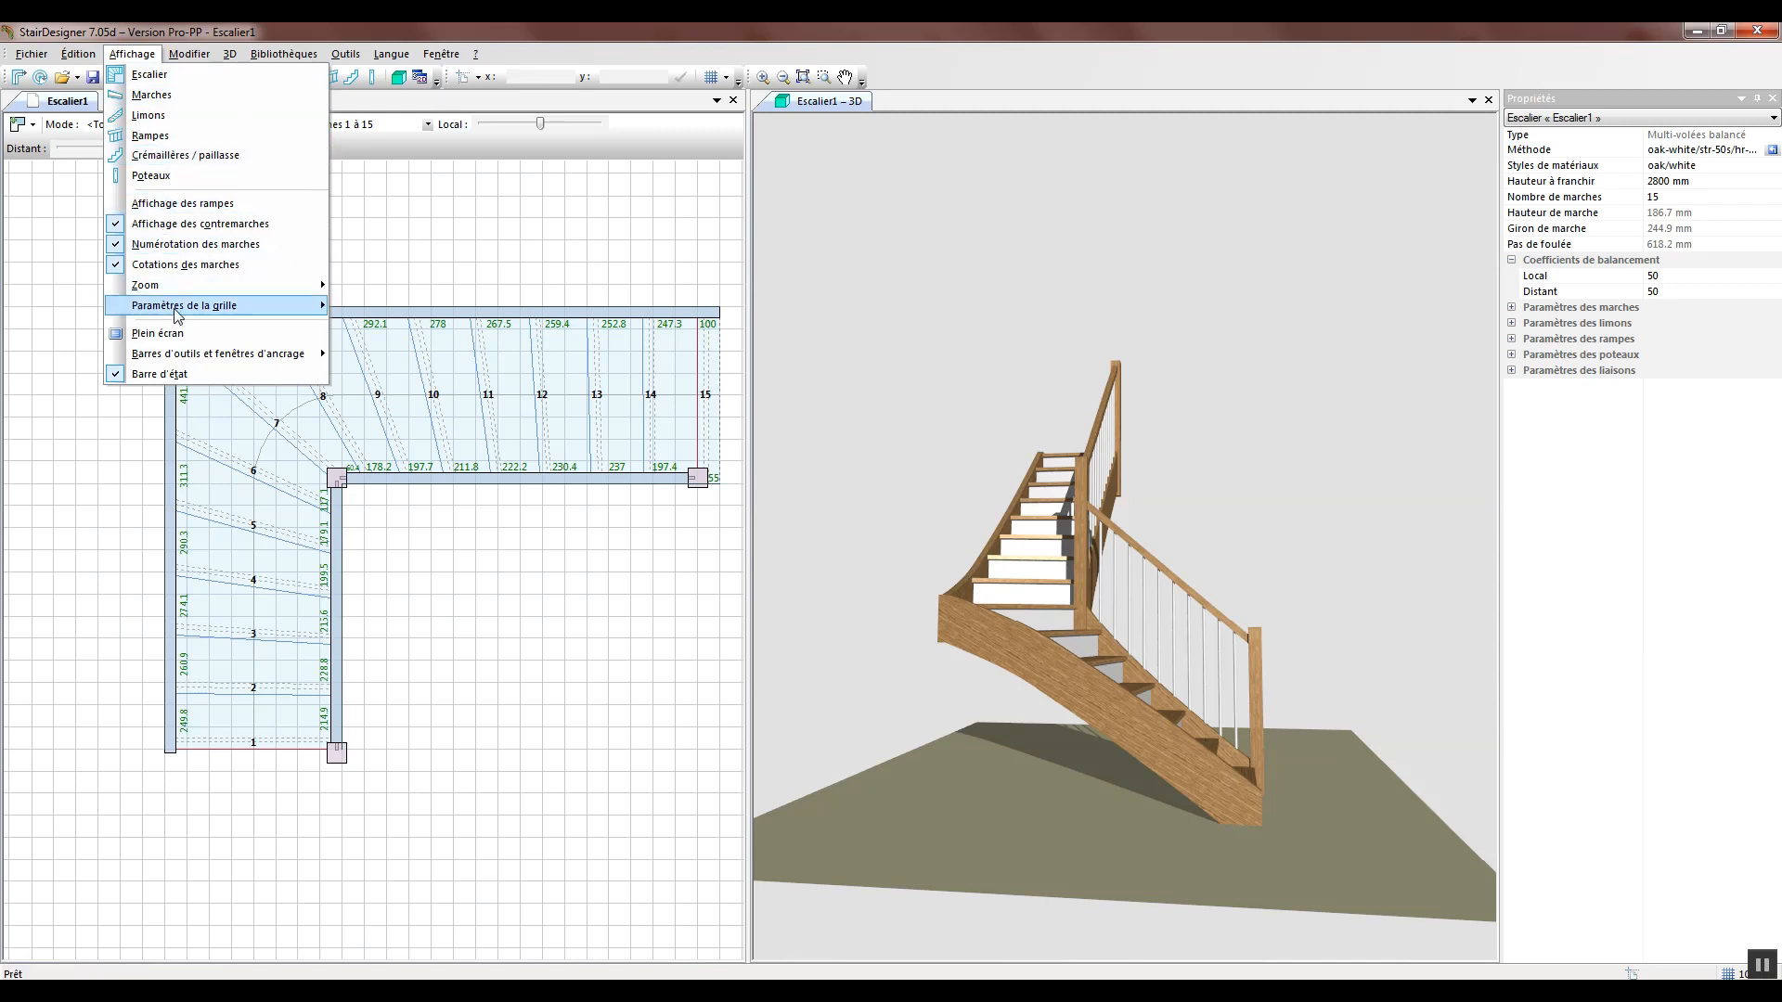
pyautogui.moveTo(196, 358)
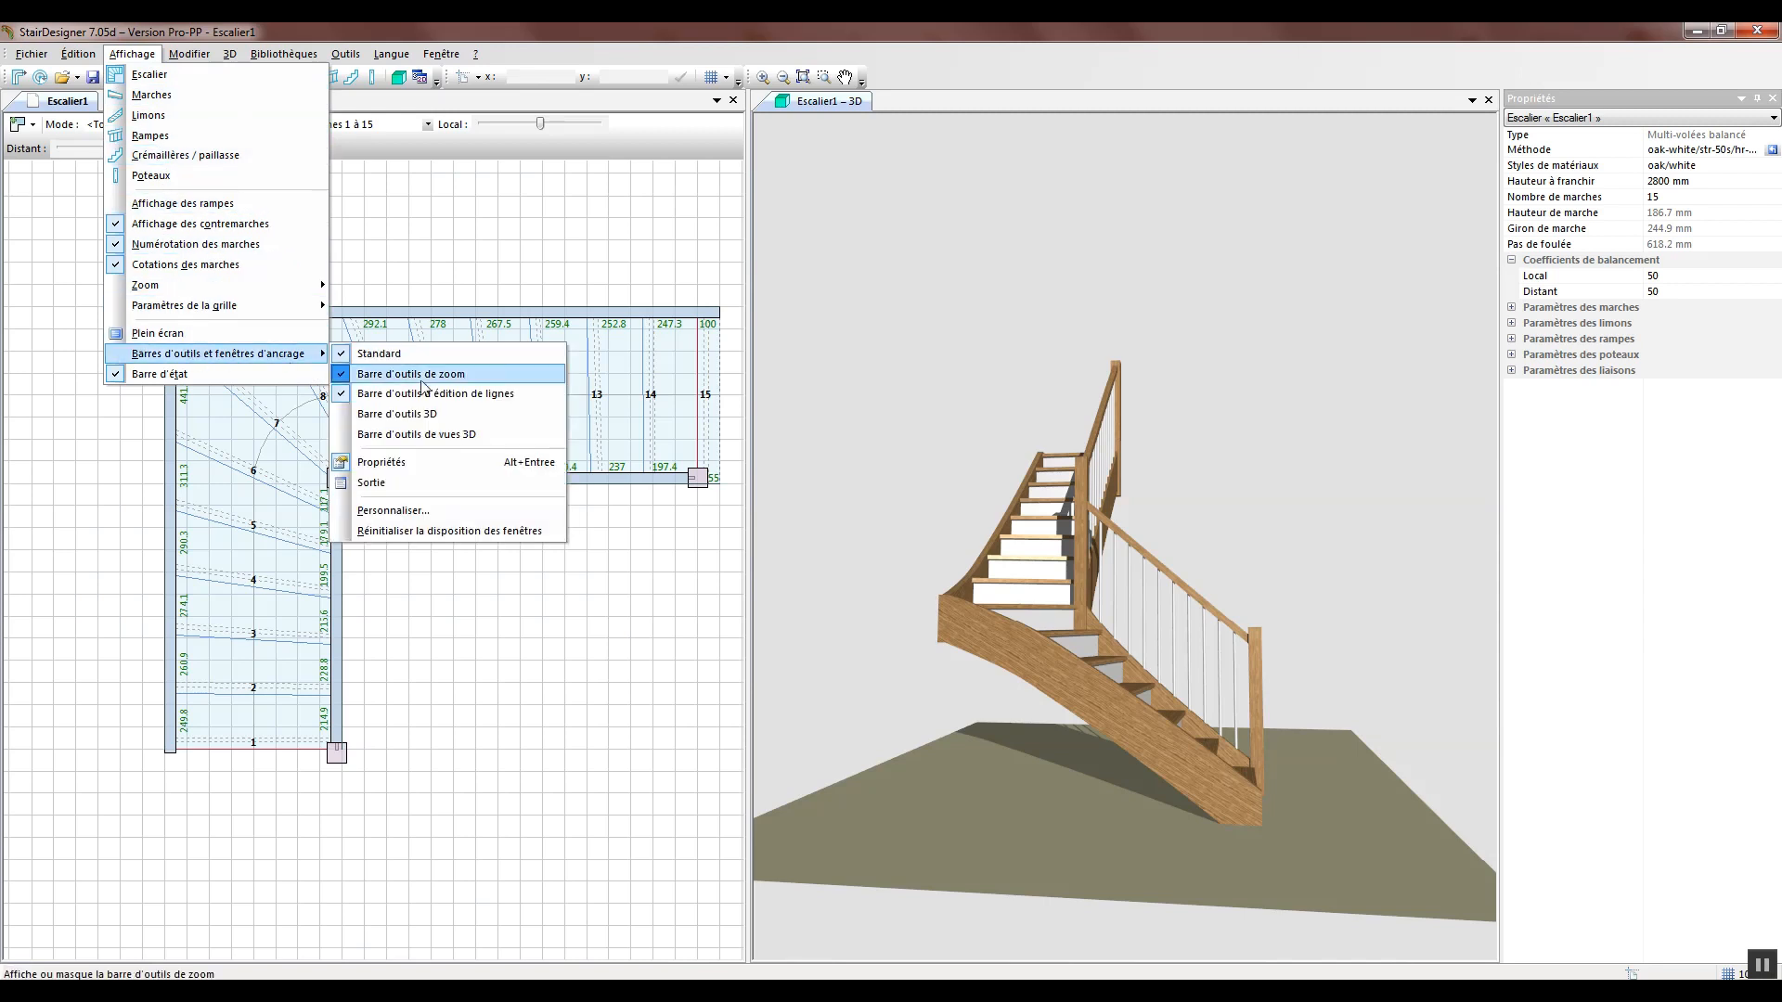